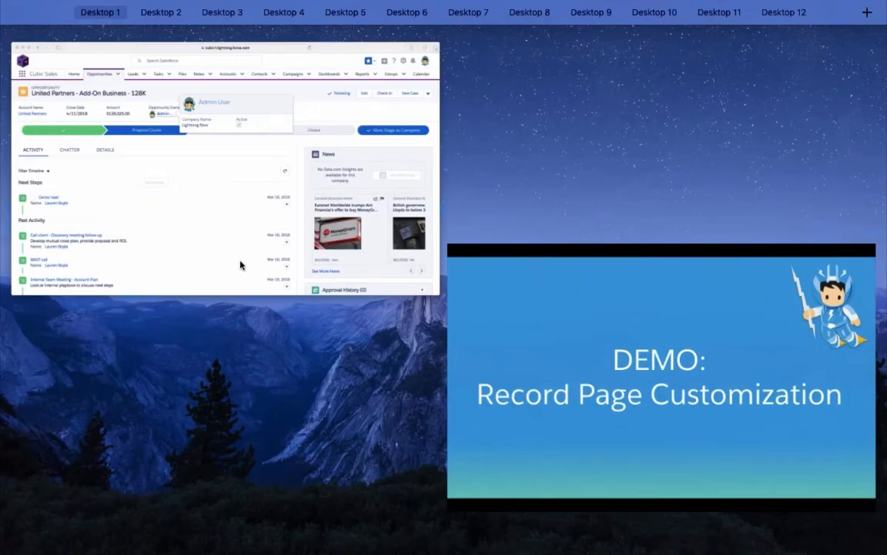
# Switch to the Salesforce browser window and review the Chatter and Details tabs of the United Partners - Add-On Business - 128K opportunity
pyautogui.click(239, 265)
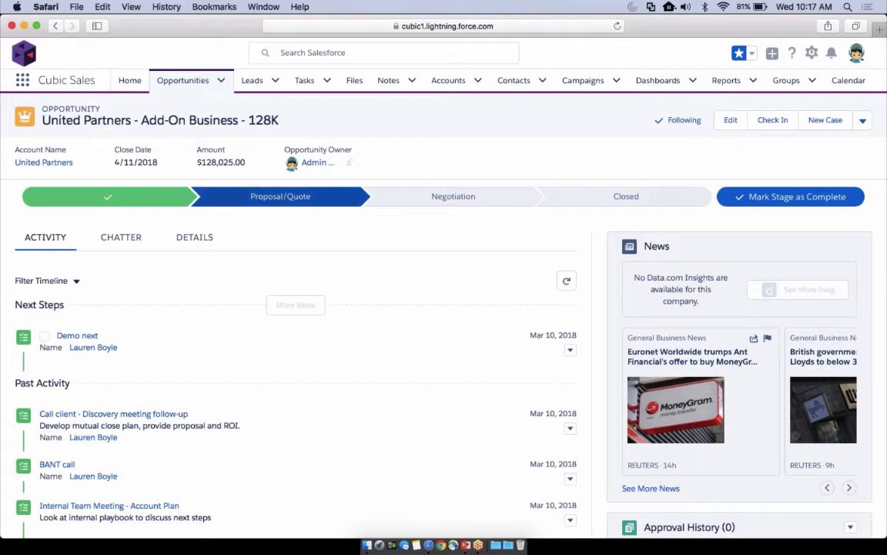
pyautogui.click(122, 243)
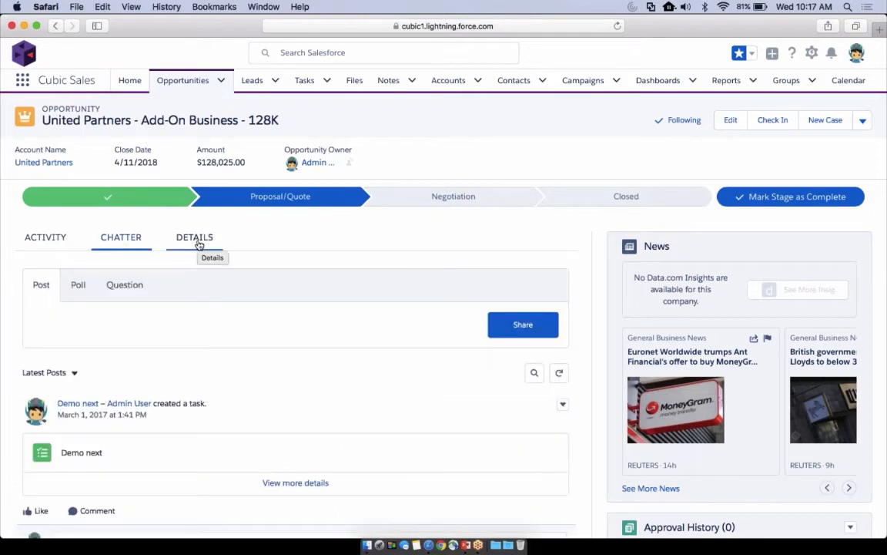
pyautogui.click(196, 240)
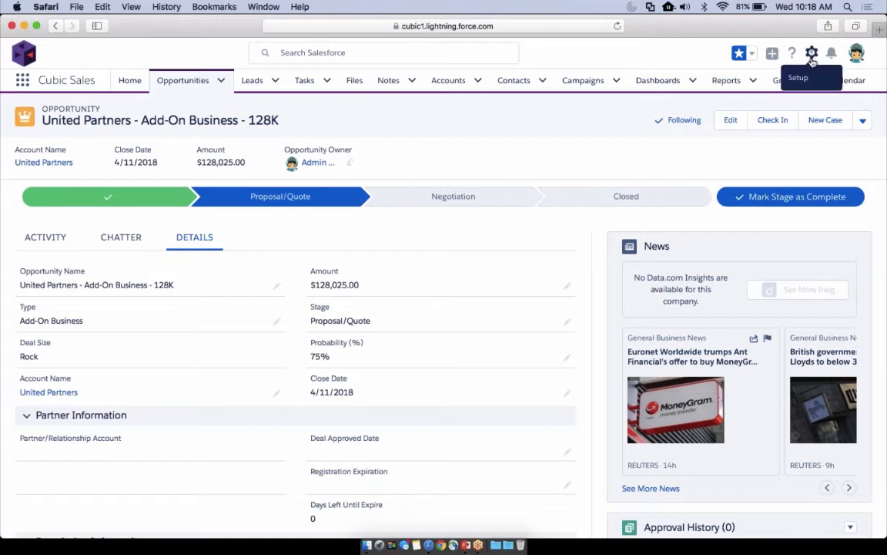
# Open the opportunity's record page for editing in Lightning App Builder and dismiss the walkthrough tip
pyautogui.click(812, 56)
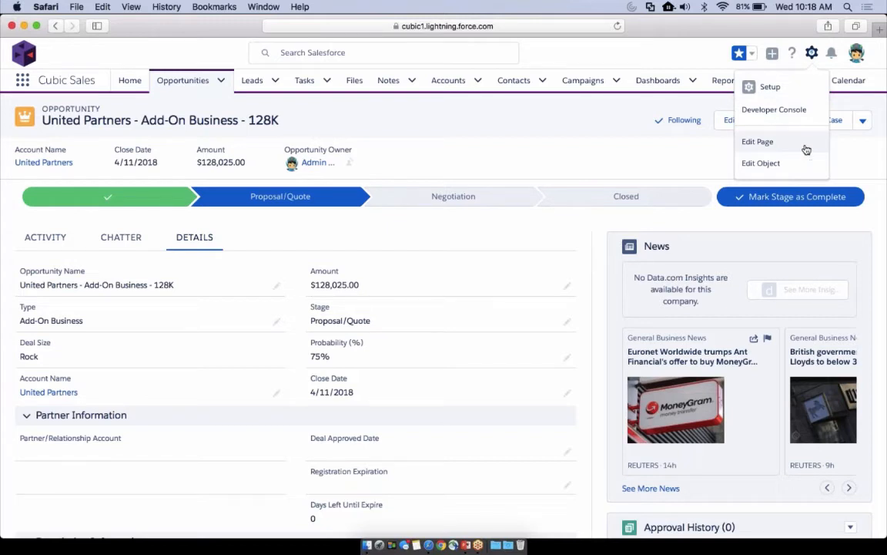
pyautogui.click(805, 146)
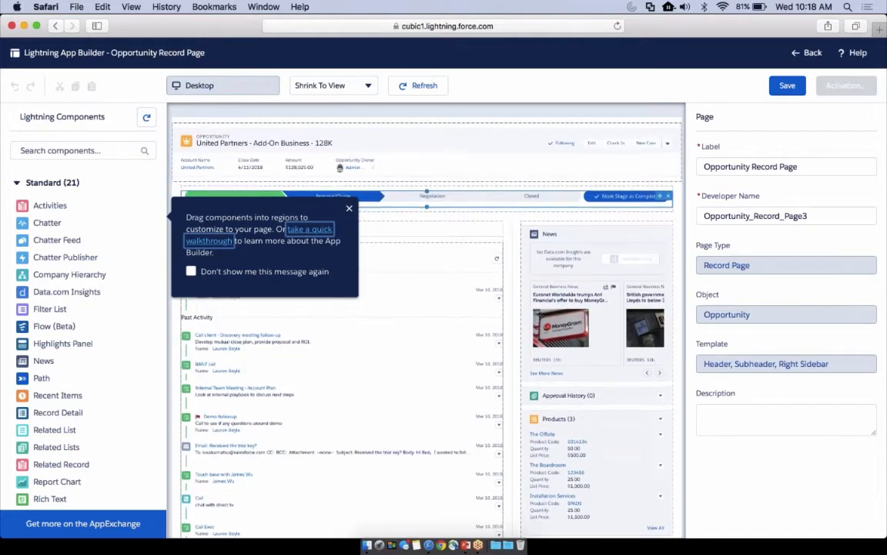
pyautogui.click(349, 210)
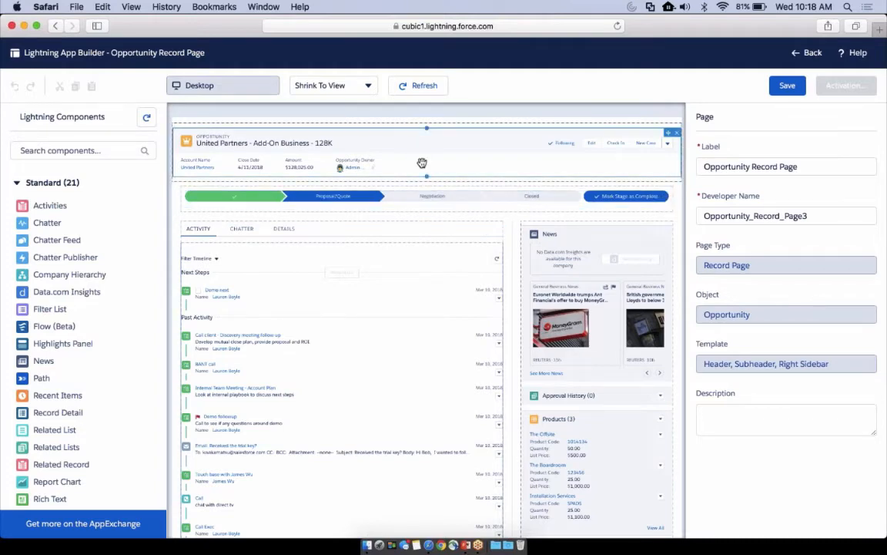
# Examine the page layout on the canvas, including the Chatter and Details tabs and the Record Detail component's fields
pyautogui.scroll(-1, 422, 163)
pyautogui.scroll(-6, 422, 163)
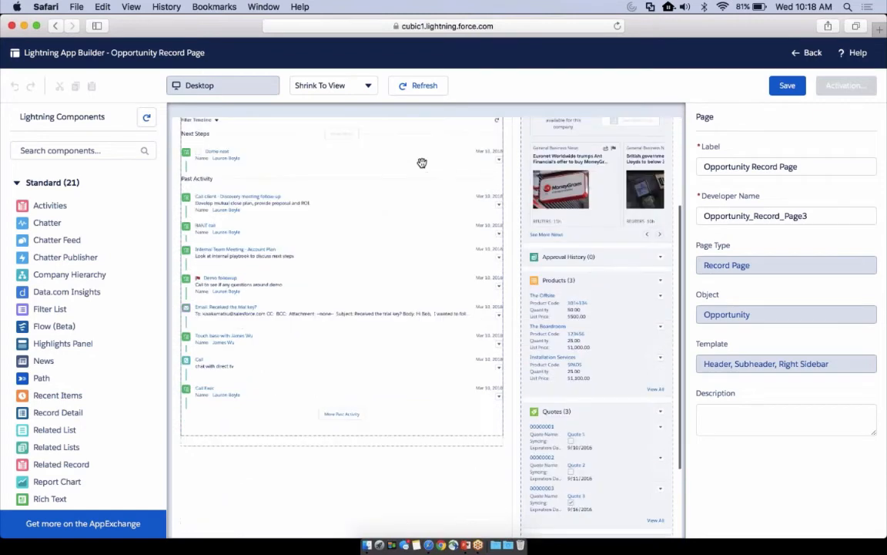
pyautogui.scroll(4, 422, 166)
pyautogui.scroll(3, 422, 165)
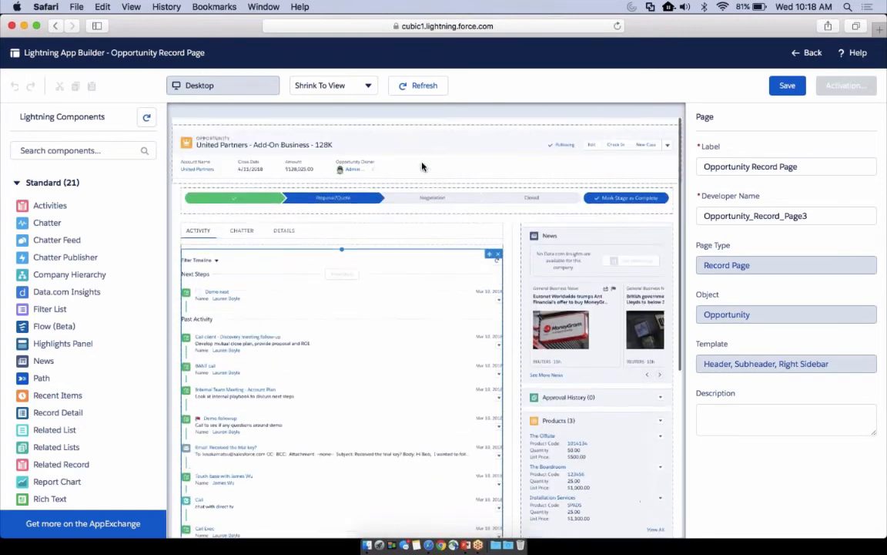
pyautogui.click(254, 232)
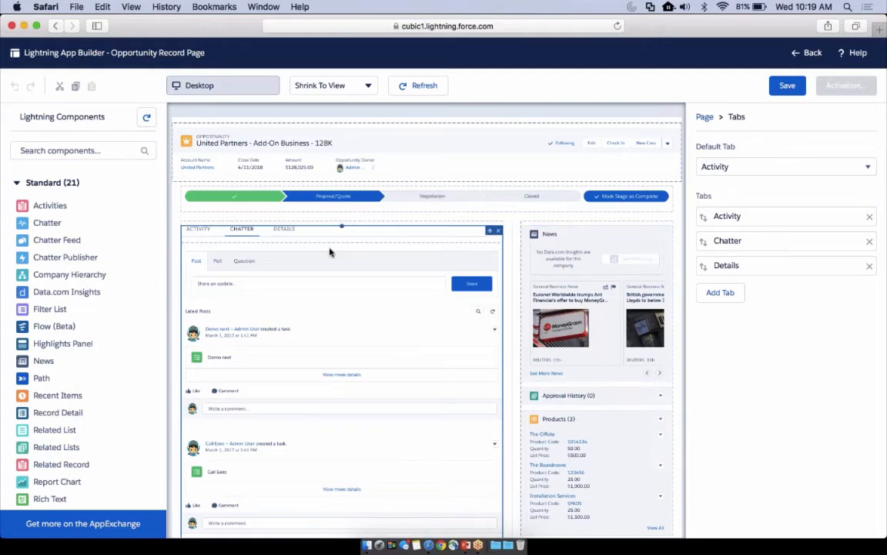
pyautogui.click(293, 231)
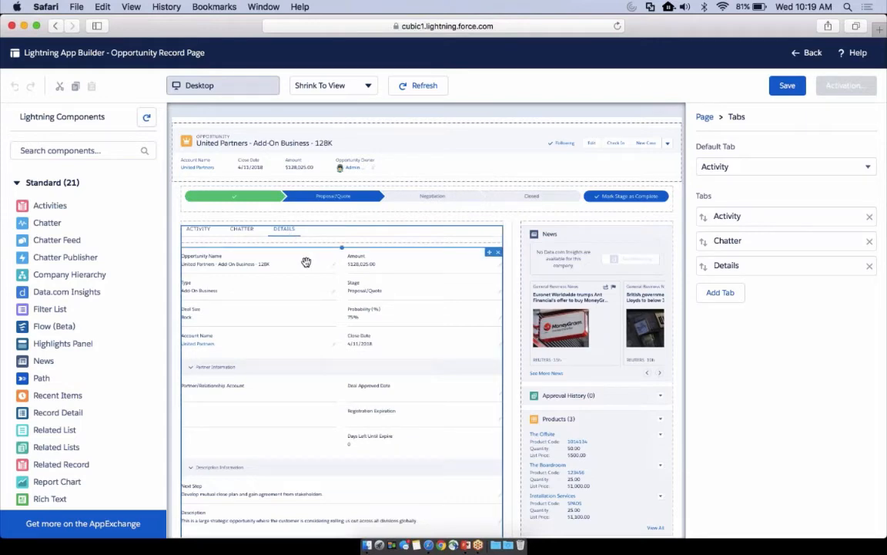
pyautogui.click(306, 262)
pyautogui.scroll(-3, 306, 262)
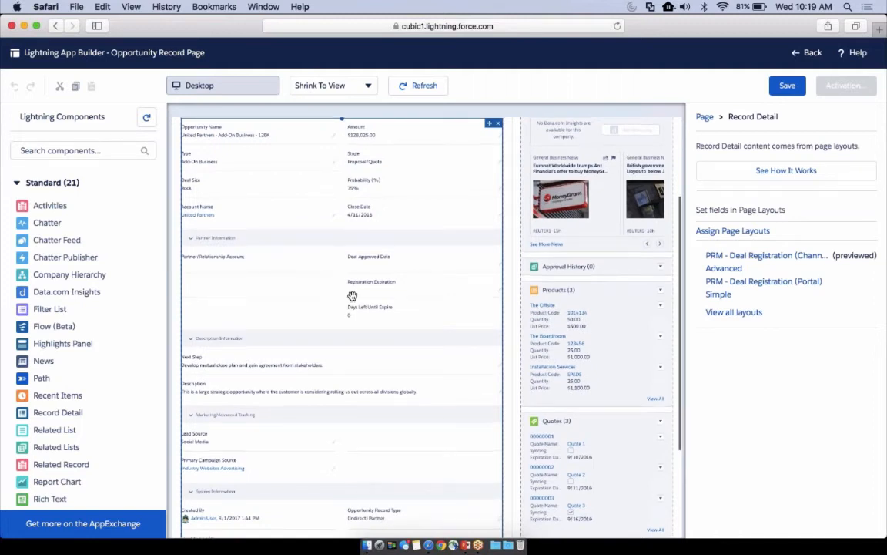
pyautogui.scroll(1, 352, 295)
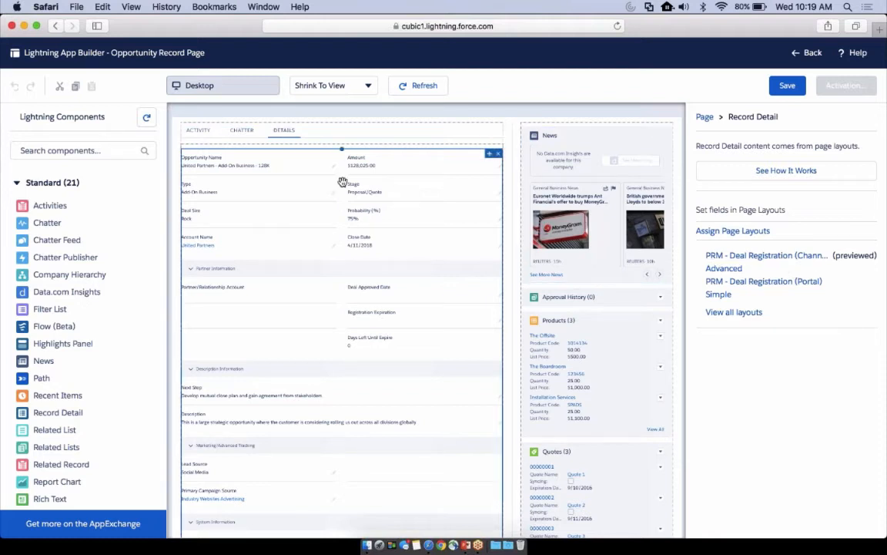
# Reorder the main Tabs component so Details comes first, and set Details as its default tab
pyautogui.click(311, 135)
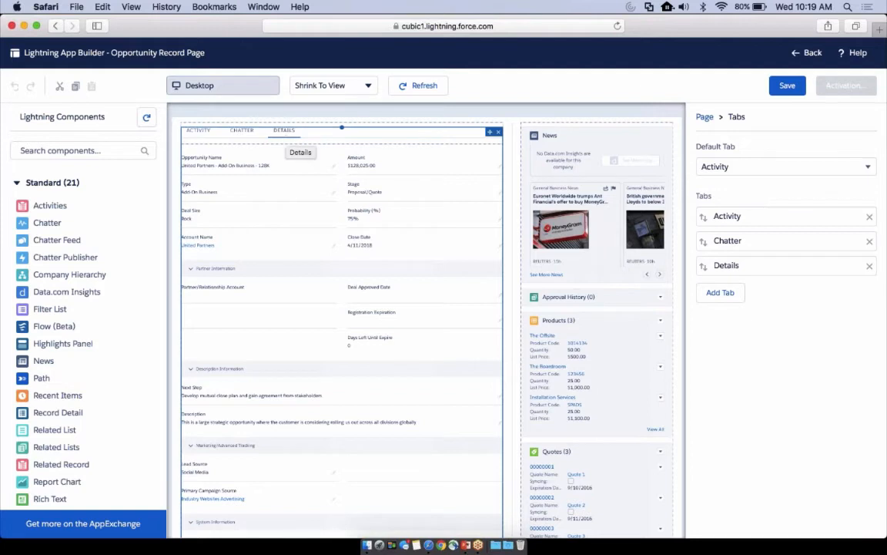
pyautogui.click(286, 133)
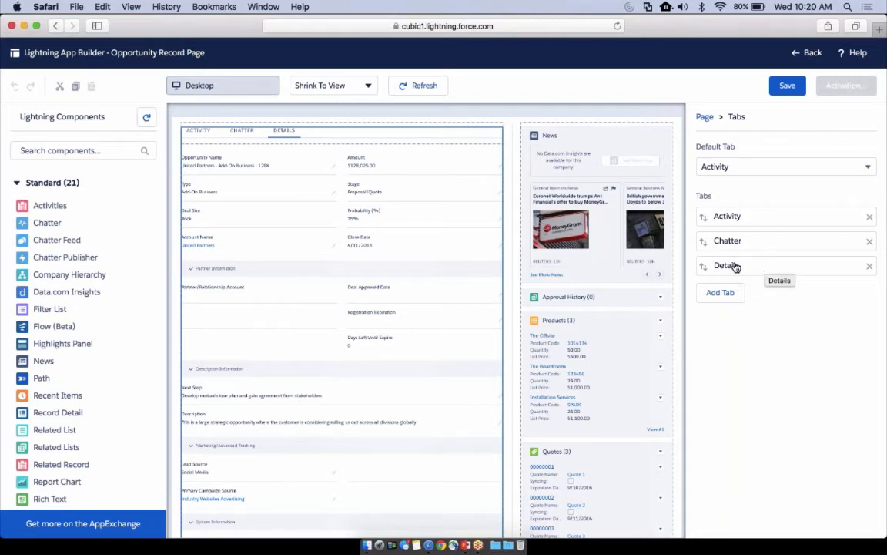
pyautogui.moveTo(734, 265); pyautogui.dragTo(732, 214)
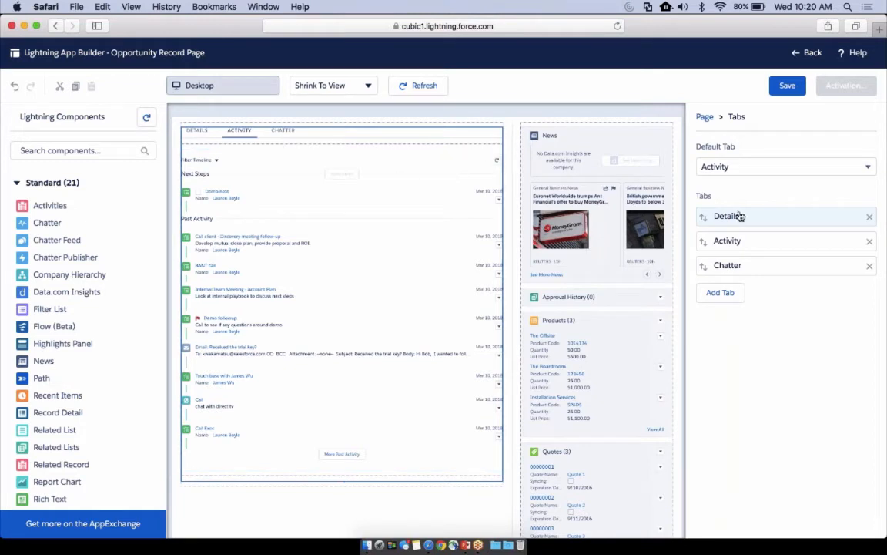
pyautogui.click(766, 170)
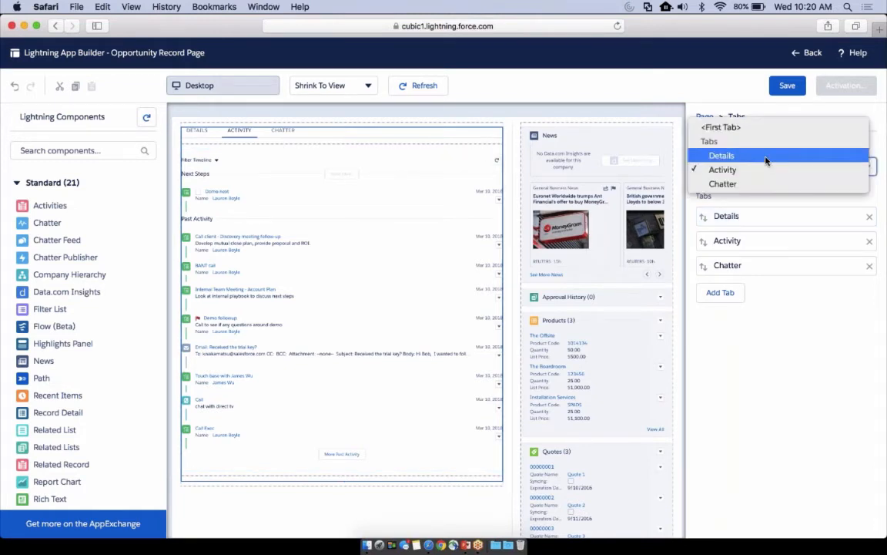
pyautogui.click(766, 159)
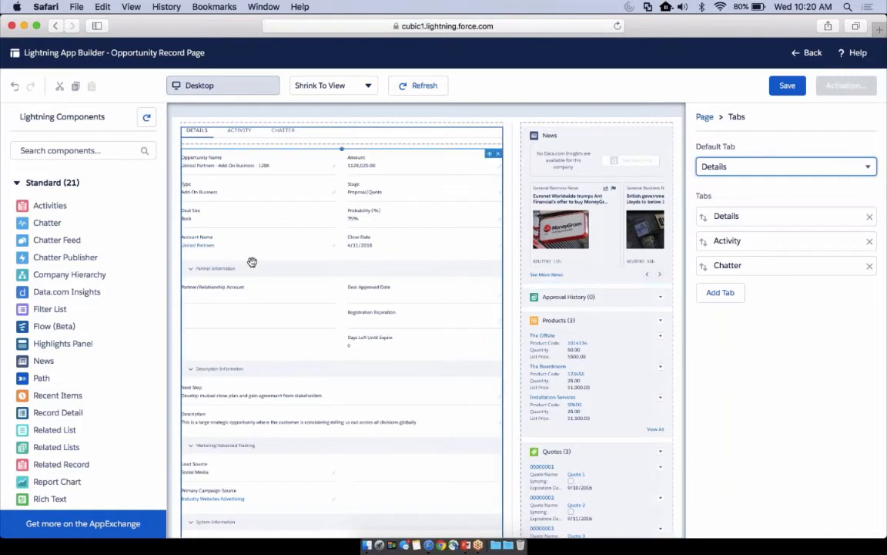
# Remove the Chatter component from the main Tabs component, then delete its Chatter tab
pyautogui.scroll(3, 252, 262)
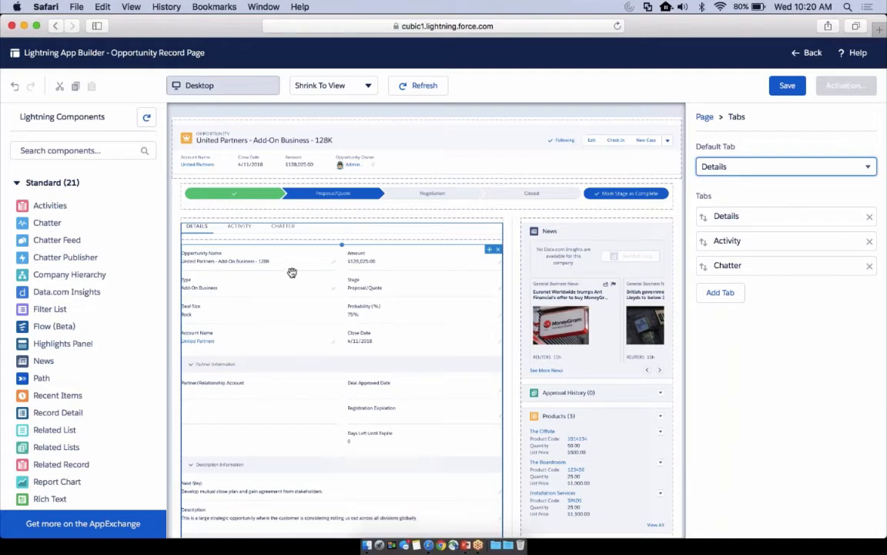
pyautogui.click(297, 231)
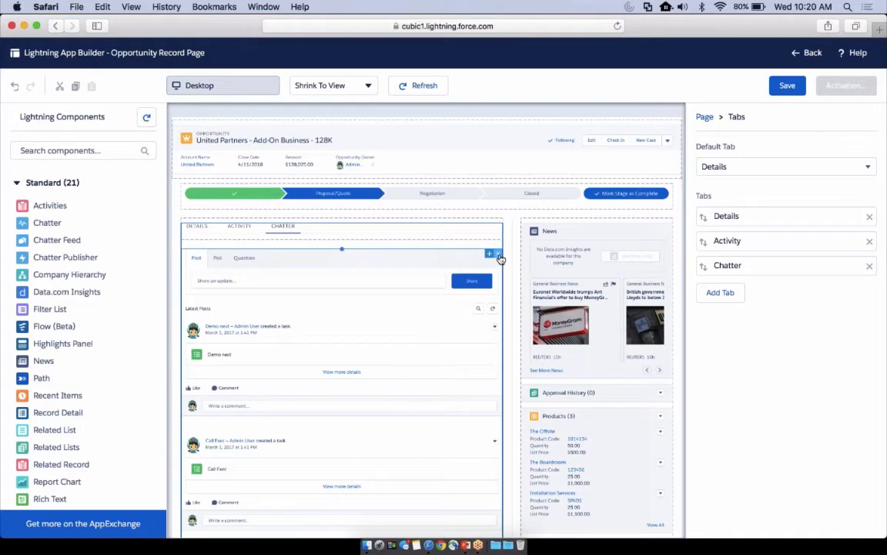
pyautogui.click(499, 255)
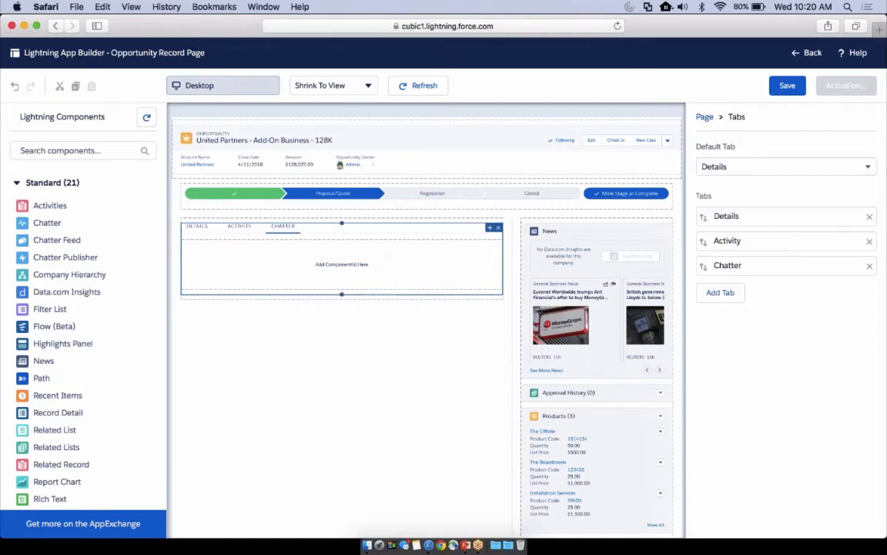
pyautogui.click(870, 269)
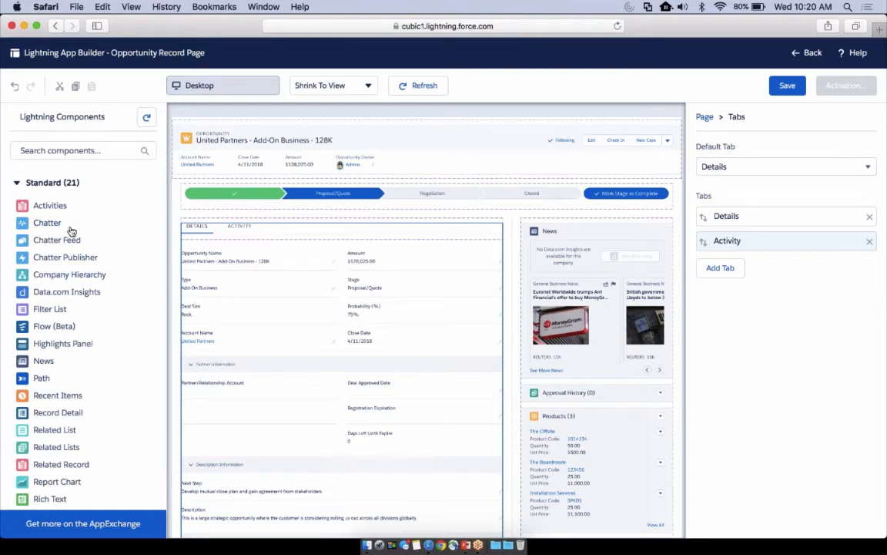
# Browse the standard and custom components and add a Tabs component above News in the page's sidebar region
pyautogui.scroll(-1, 85, 346)
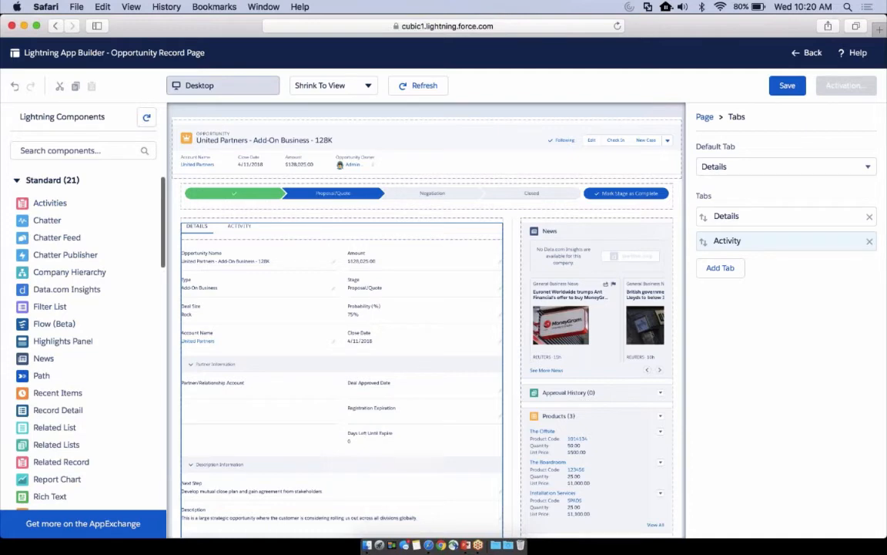
pyautogui.scroll(-10, 92, 443)
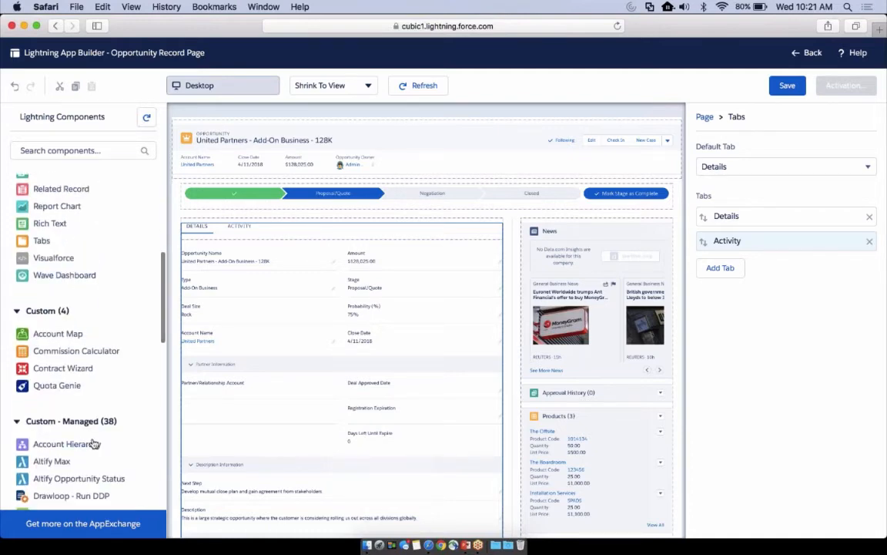
pyautogui.scroll(-2, 94, 439)
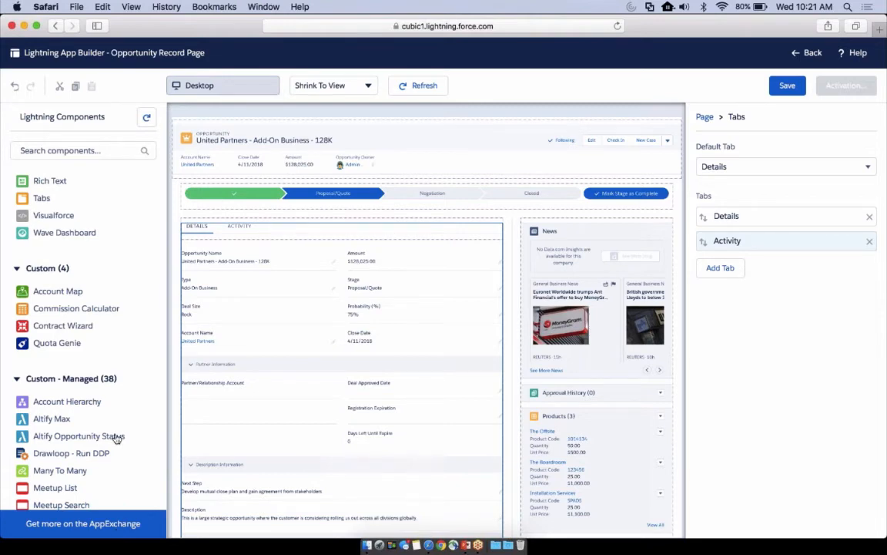
pyautogui.scroll(8, 116, 436)
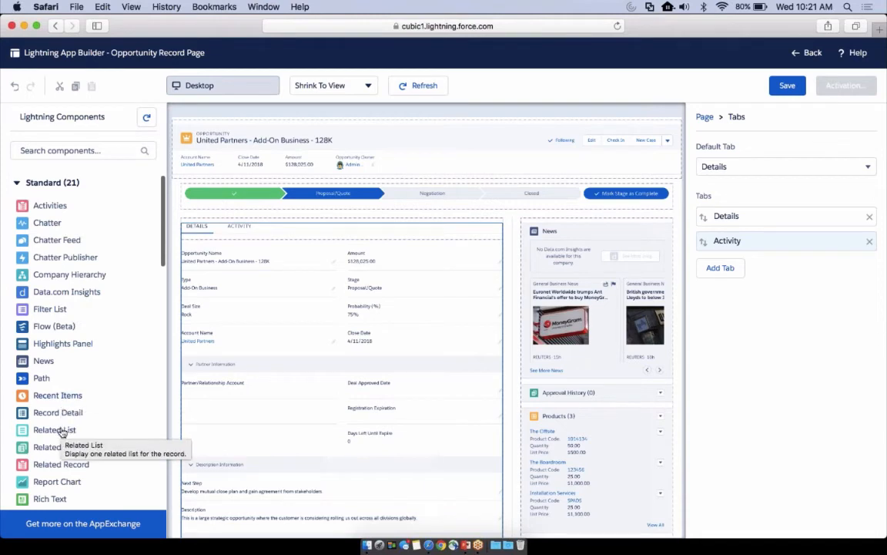
pyautogui.scroll(-3, 60, 435)
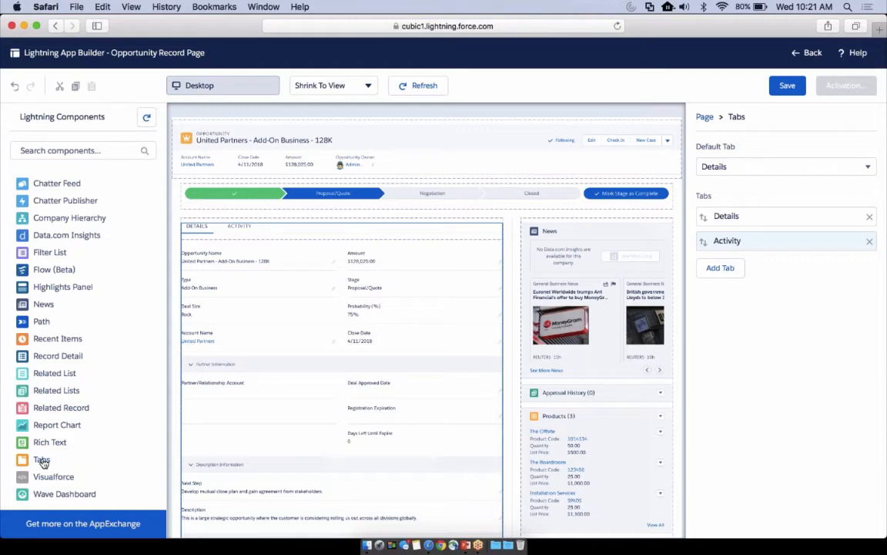
pyautogui.moveTo(71, 428); pyautogui.dragTo(291, 231)
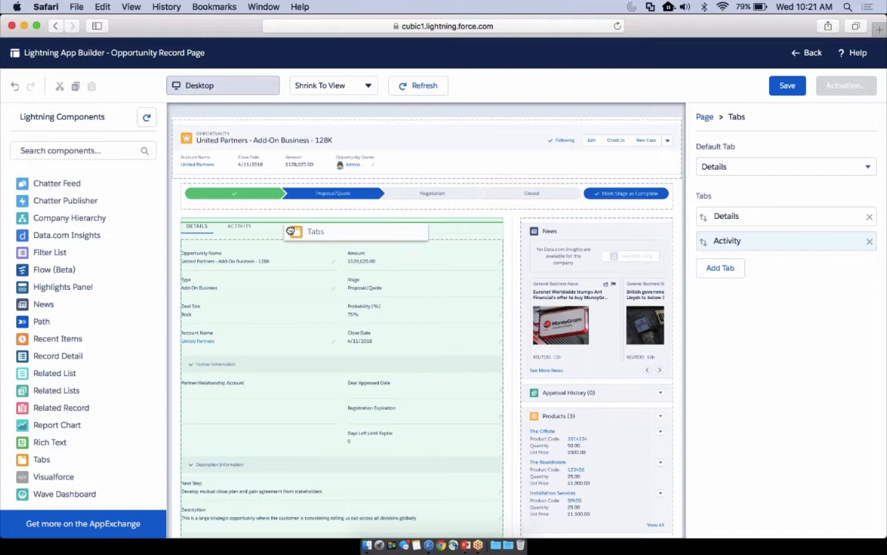
pyautogui.moveTo(291, 231); pyautogui.dragTo(537, 227)
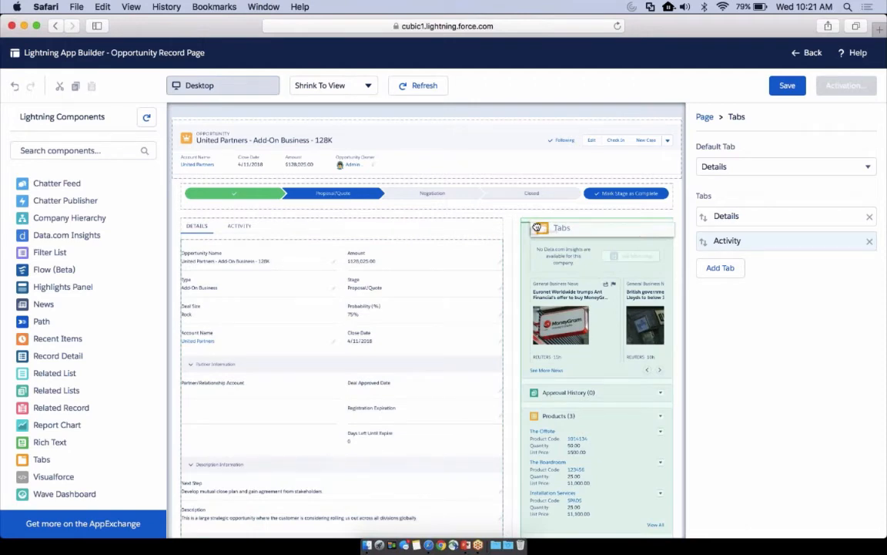
pyautogui.moveTo(537, 227); pyautogui.dragTo(535, 229)
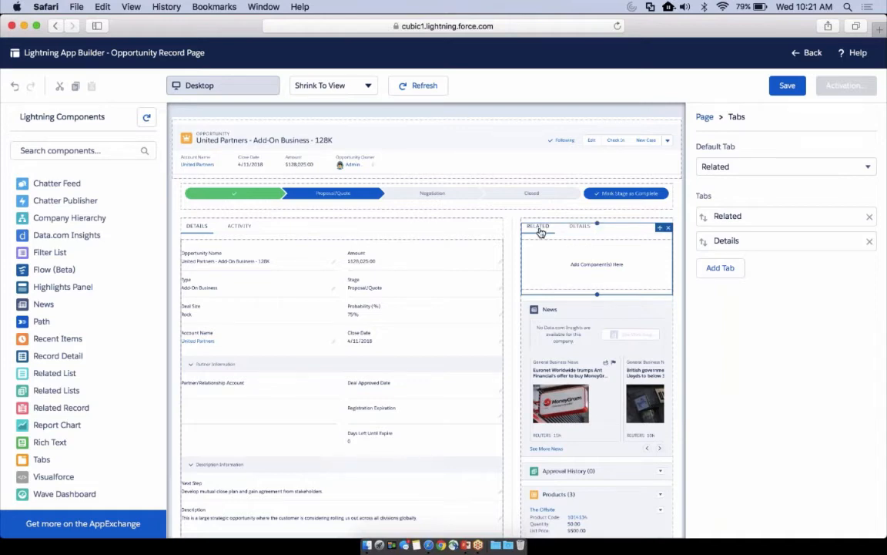
# Relabel the sidebar's Related tab with the standard label Chatter and place the Chatter component inside it
pyautogui.click(747, 219)
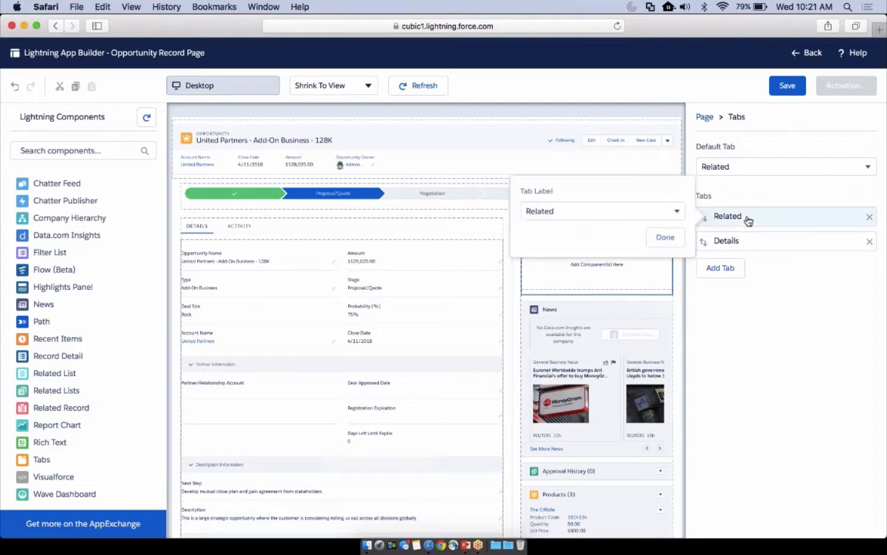
pyautogui.click(668, 213)
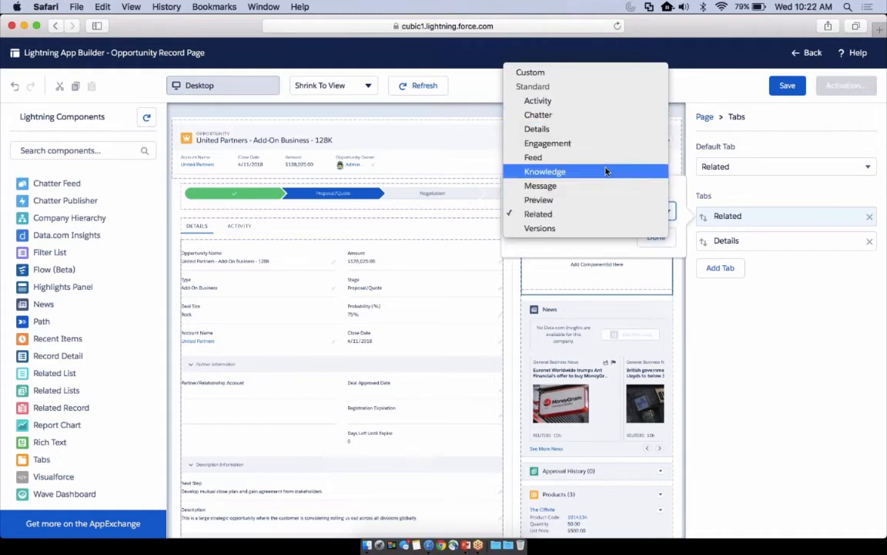
pyautogui.click(600, 115)
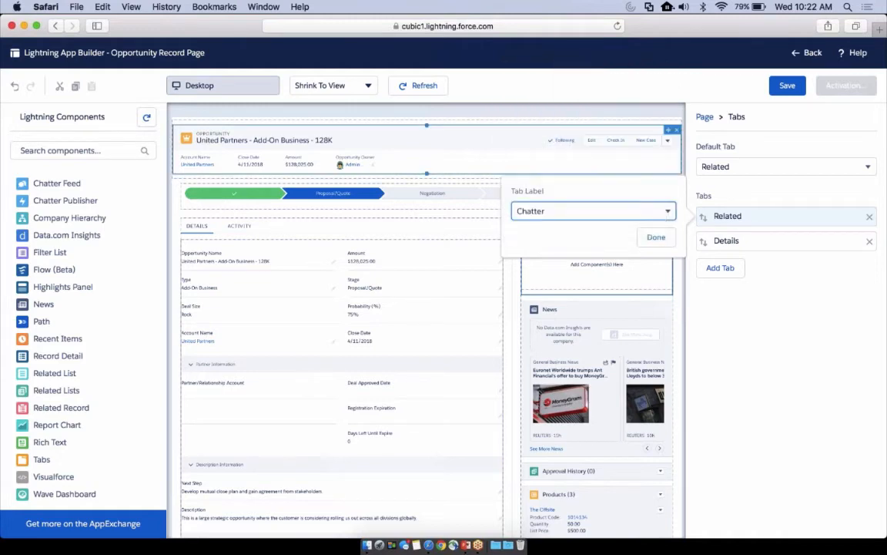
pyautogui.click(653, 240)
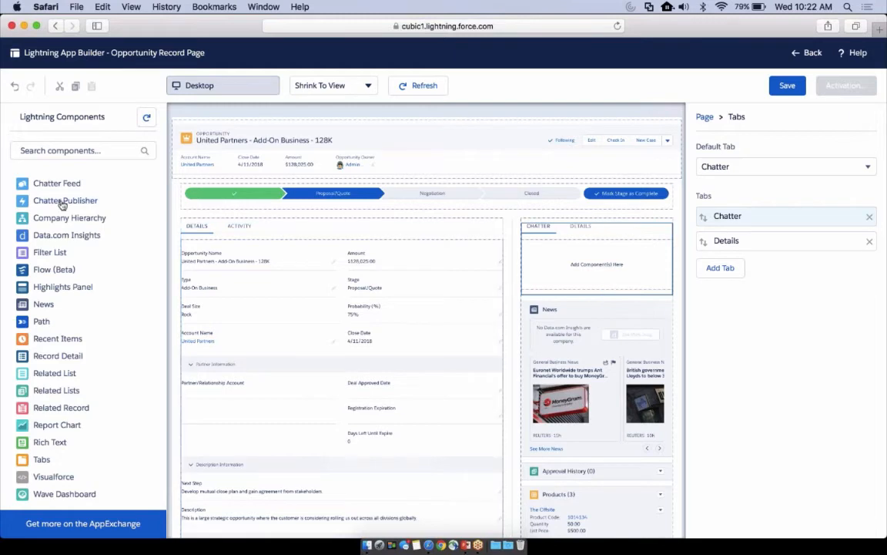
pyautogui.scroll(3, 59, 198)
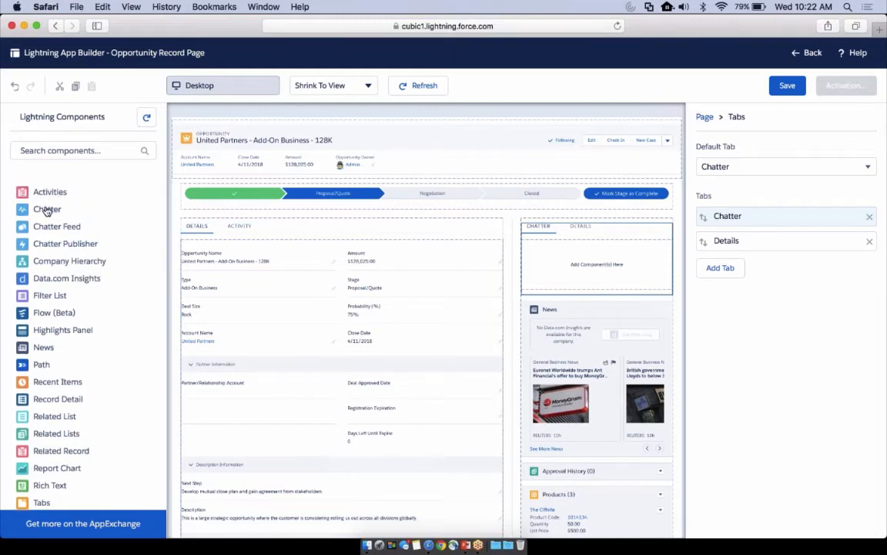
pyautogui.moveTo(46, 209); pyautogui.dragTo(564, 266)
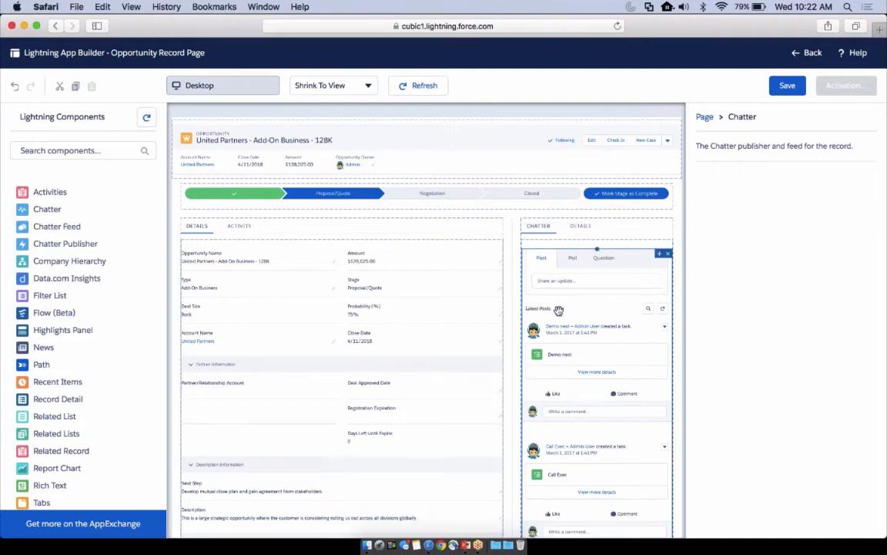
# Relabel the sidebar's Details tab with the custom label Tools and move the News component into it
pyautogui.click(583, 232)
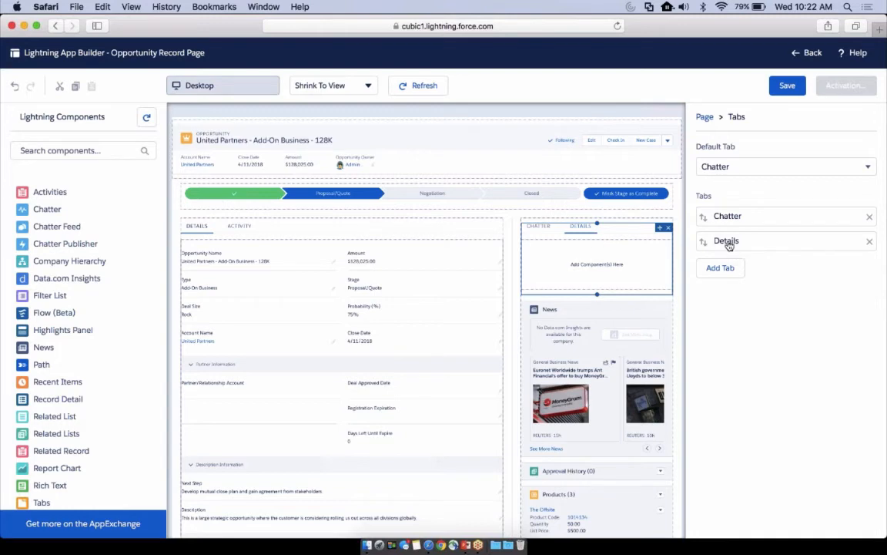
pyautogui.click(726, 241)
pyautogui.click(616, 235)
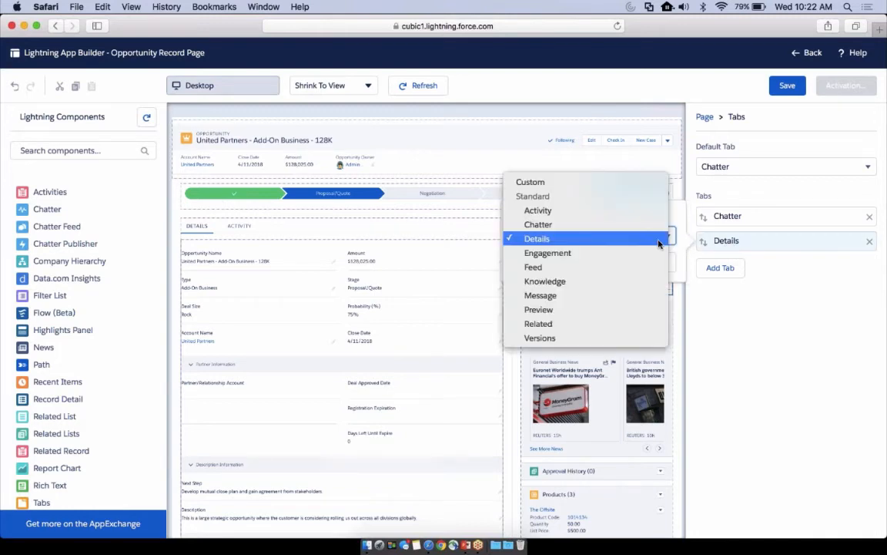
pyautogui.click(643, 182)
pyautogui.write('Tools')
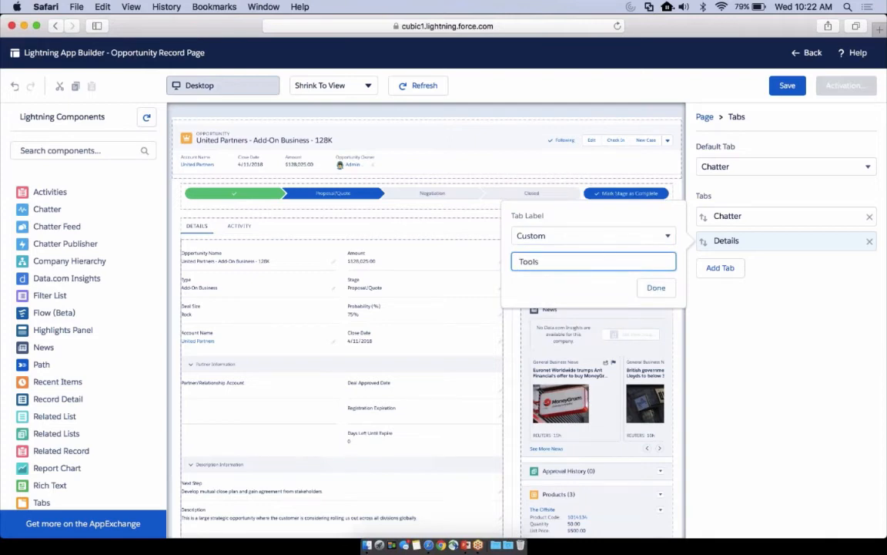
pyautogui.click(656, 288)
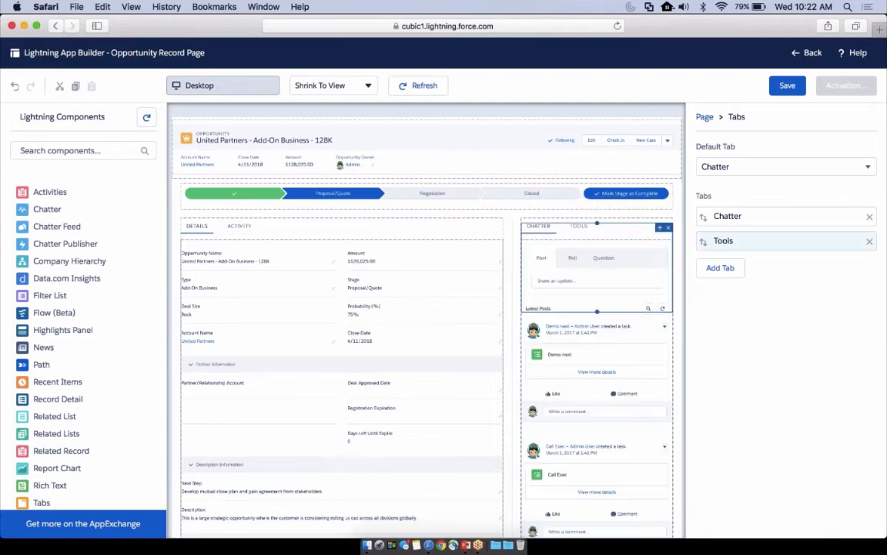
pyautogui.click(582, 228)
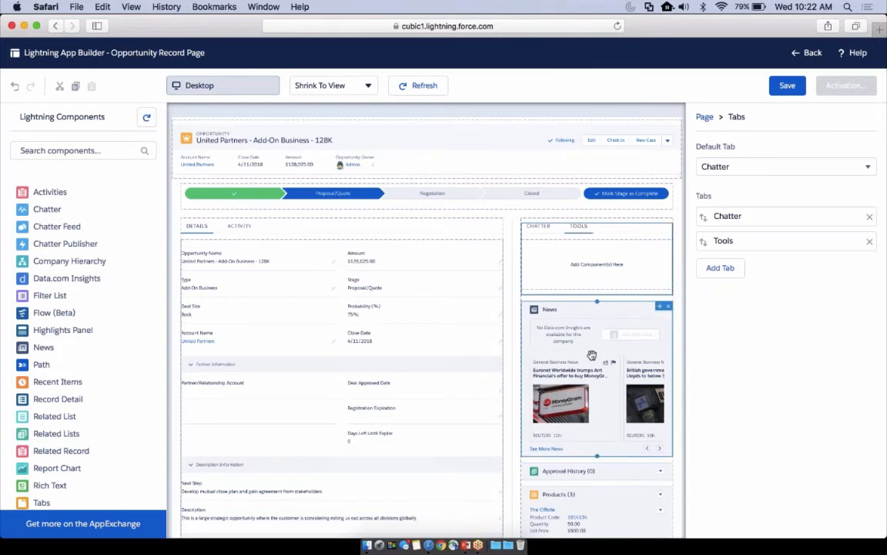
pyautogui.moveTo(595, 366); pyautogui.dragTo(597, 331)
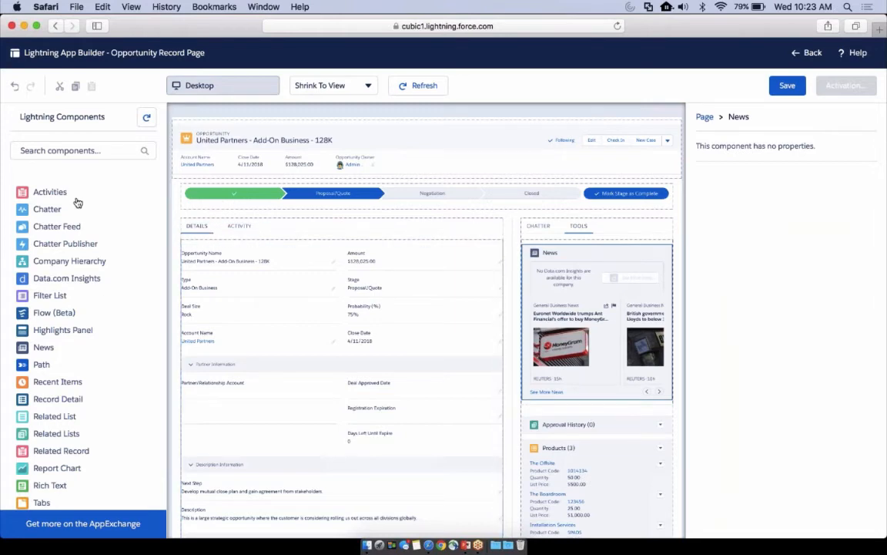
# Find the Flow (Beta) component by searching for "flow" and place it above the feed in the sidebar's Chatter tab
pyautogui.click(63, 151)
pyautogui.write('flo')
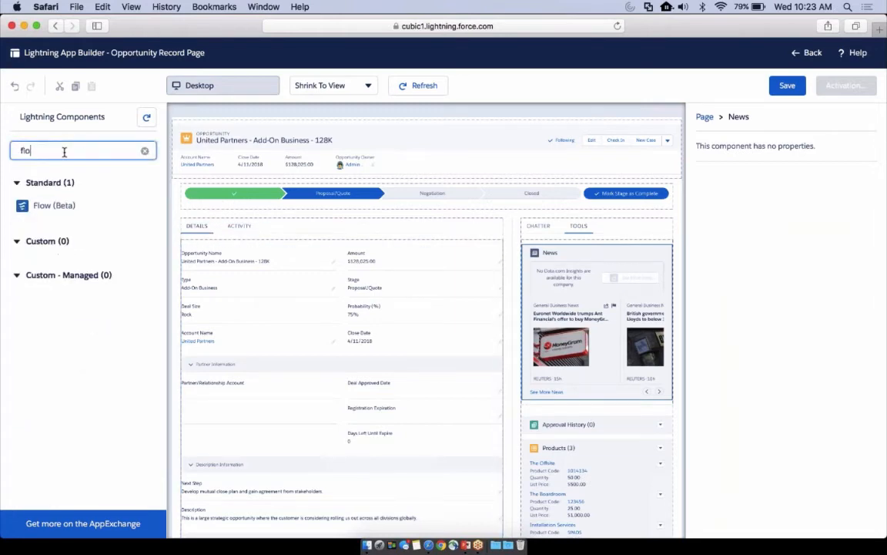
pyautogui.write('w')
pyautogui.moveTo(43, 209); pyautogui.dragTo(536, 244)
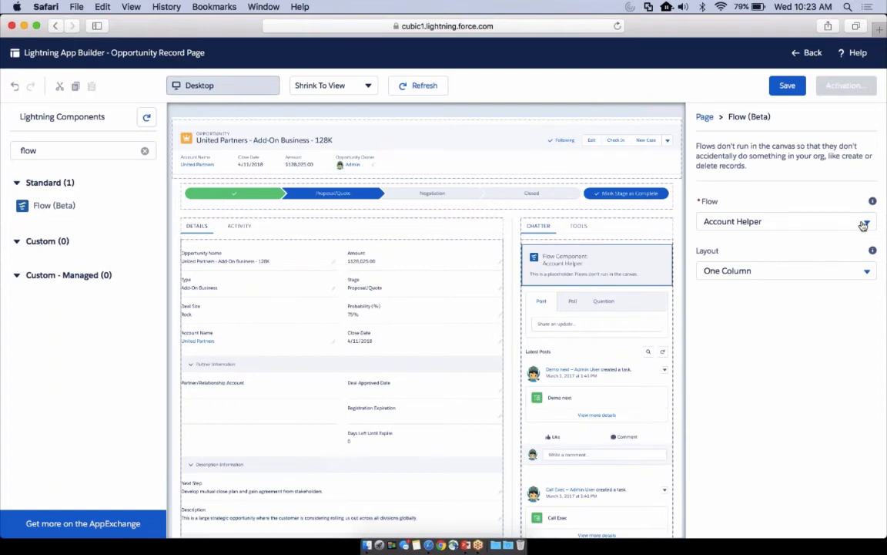
# Set the Flow component to Deal Support Request and pass the record ID into its recordId variable
pyautogui.click(867, 225)
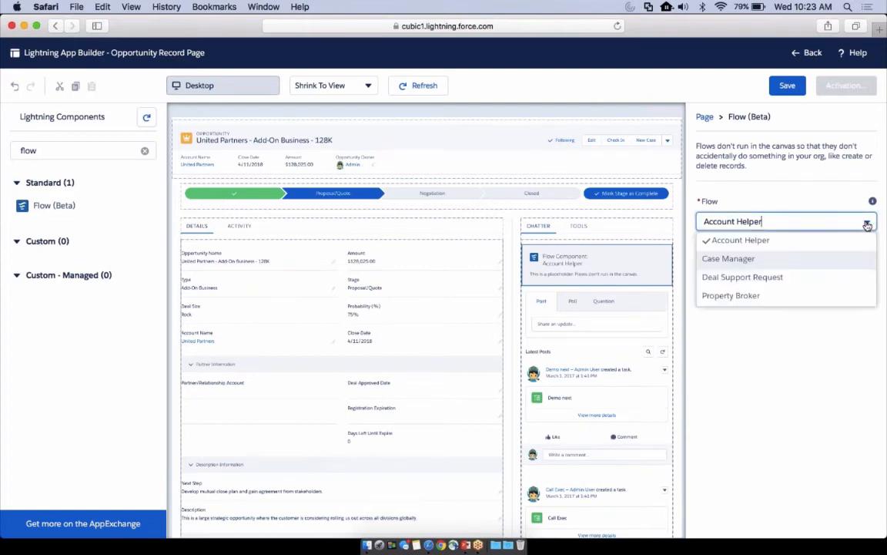
pyautogui.click(789, 282)
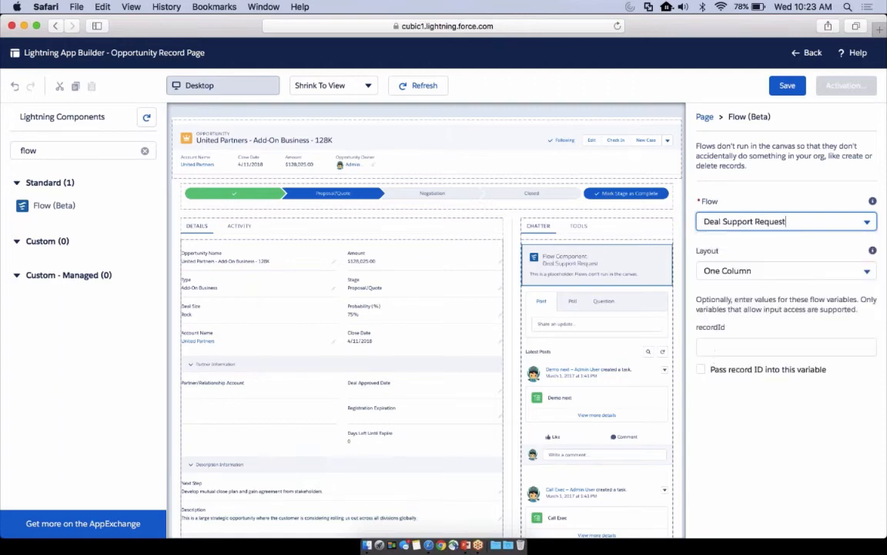
pyautogui.click(701, 370)
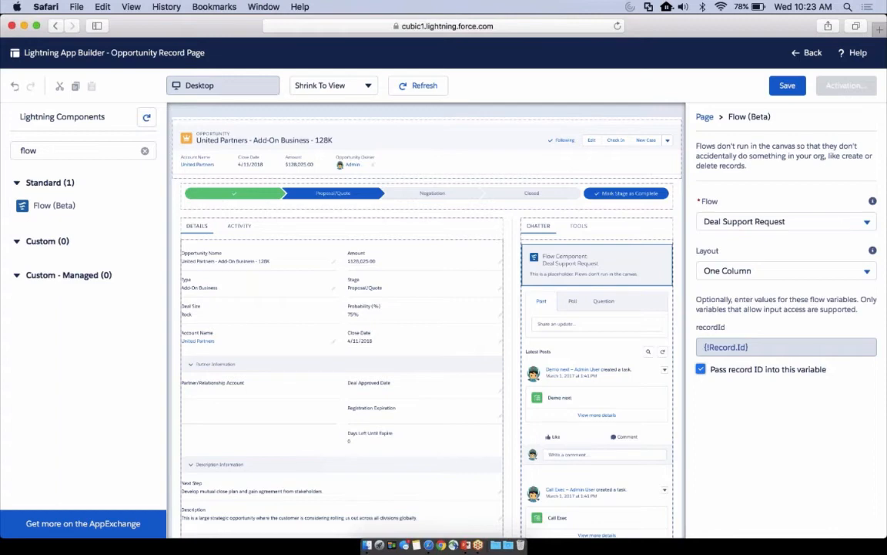
# Clear the component search and add the custom managed Drawloop - Run DDP component below the Flow component in the sidebar
pyautogui.click(144, 151)
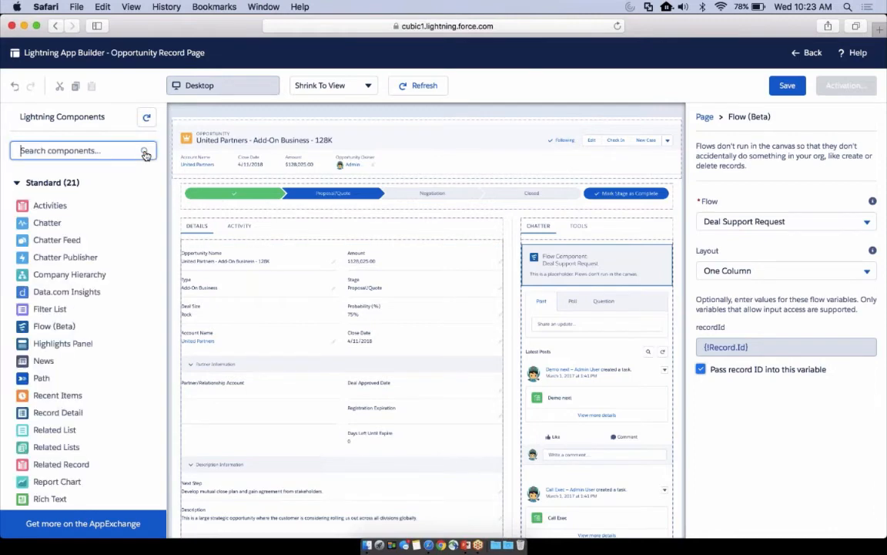
pyautogui.scroll(-10, 109, 225)
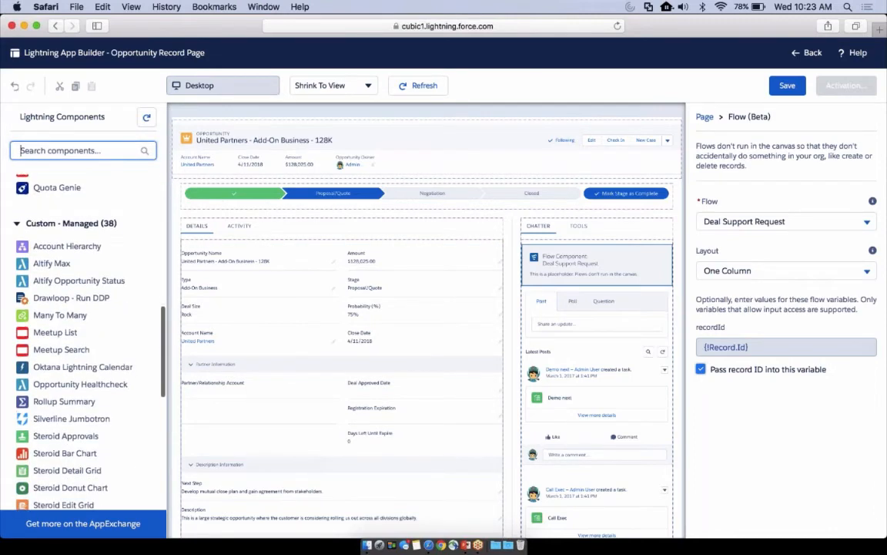
pyautogui.scroll(-3, 91, 254)
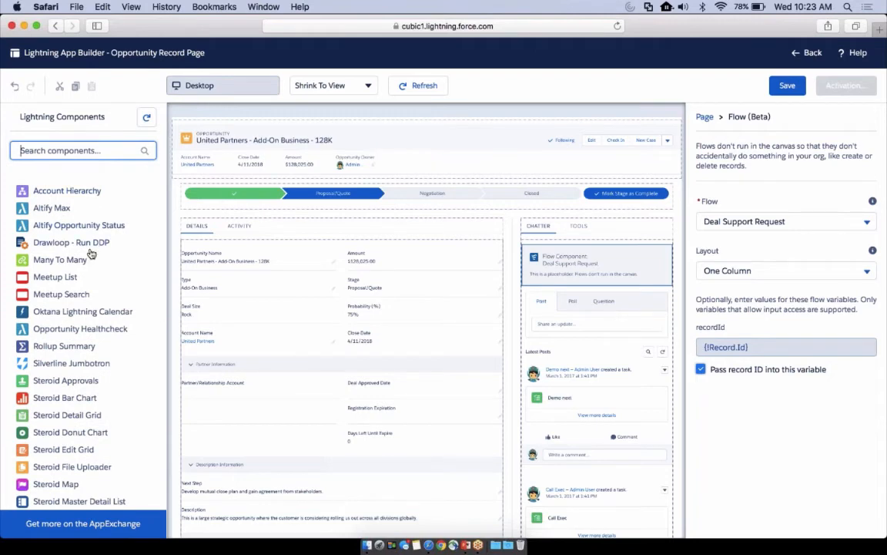
pyautogui.moveTo(89, 243); pyautogui.dragTo(589, 289)
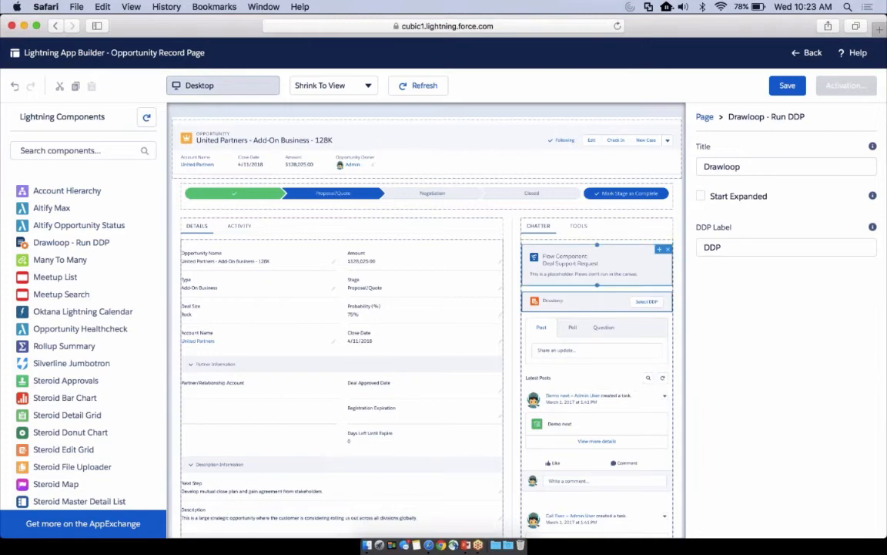
# Move the Flow component from the sidebar's Chatter tab to the Tools tab, above News
pyautogui.click(575, 256)
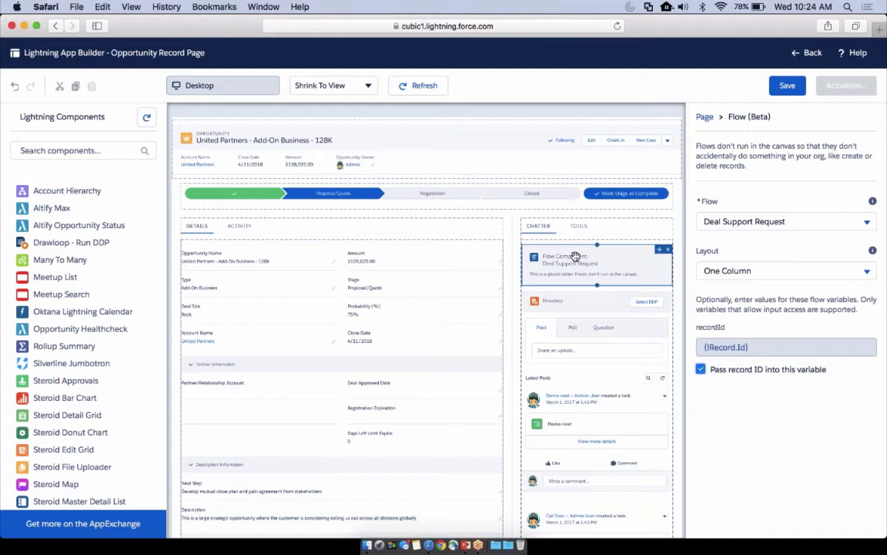
pyautogui.moveTo(575, 257); pyautogui.dragTo(524, 231)
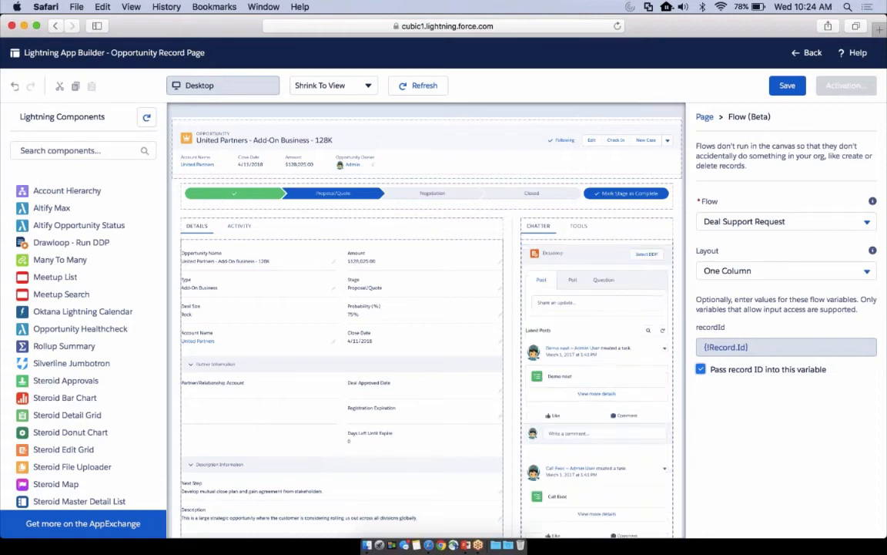
pyautogui.click(577, 225)
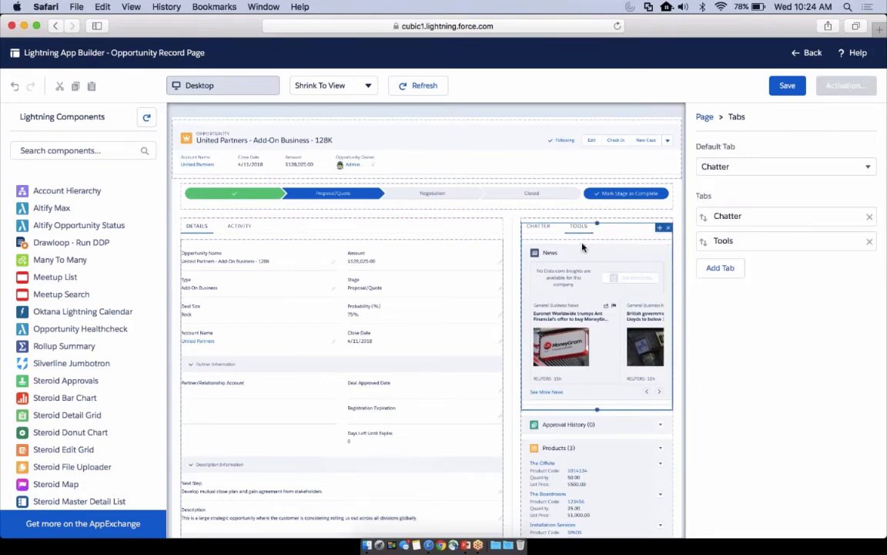
pyautogui.click(582, 247)
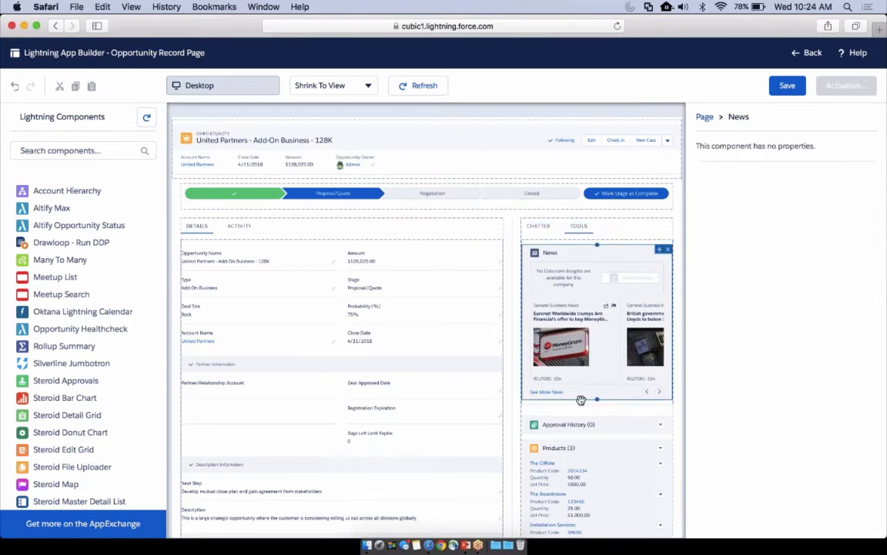
pyautogui.moveTo(597, 416); pyautogui.dragTo(589, 249)
# Move the Drawloop component from the Chatter tab to the Tools tab, between the Flow component and News
pyautogui.click(539, 226)
pyautogui.click(565, 252)
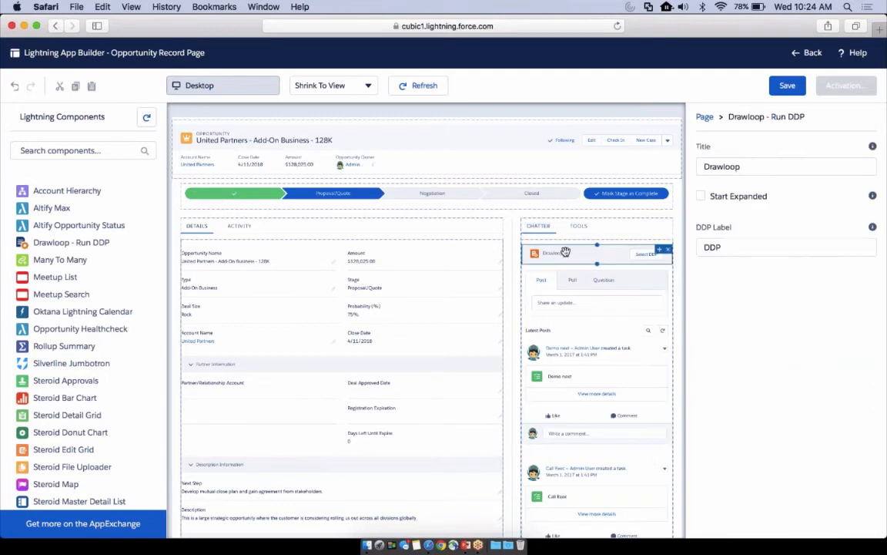
pyautogui.press('Delete')
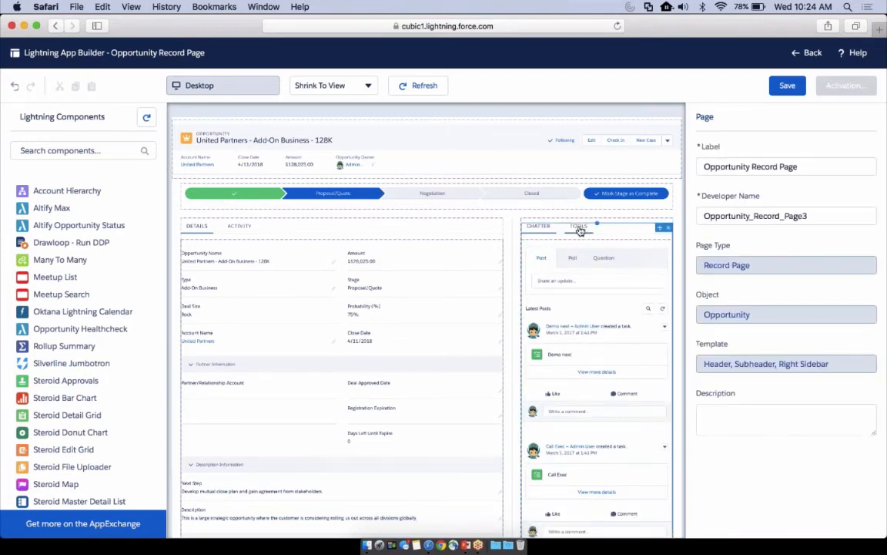
pyautogui.click(580, 227)
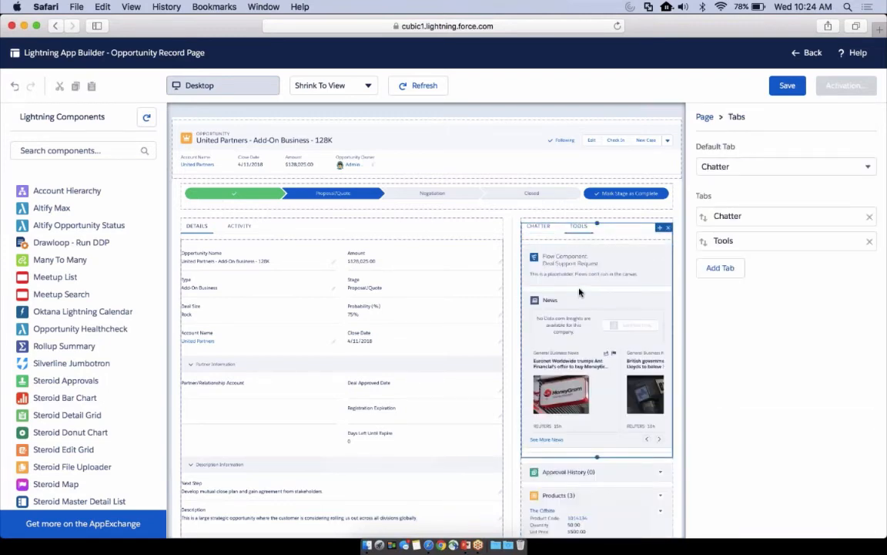
pyautogui.press('super+z')
pyautogui.click(554, 472)
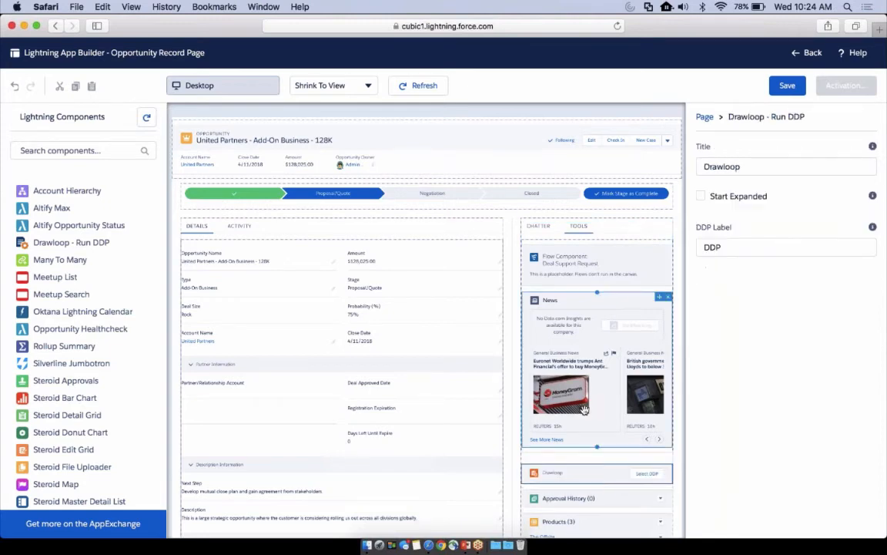
pyautogui.moveTo(555, 472); pyautogui.dragTo(582, 291)
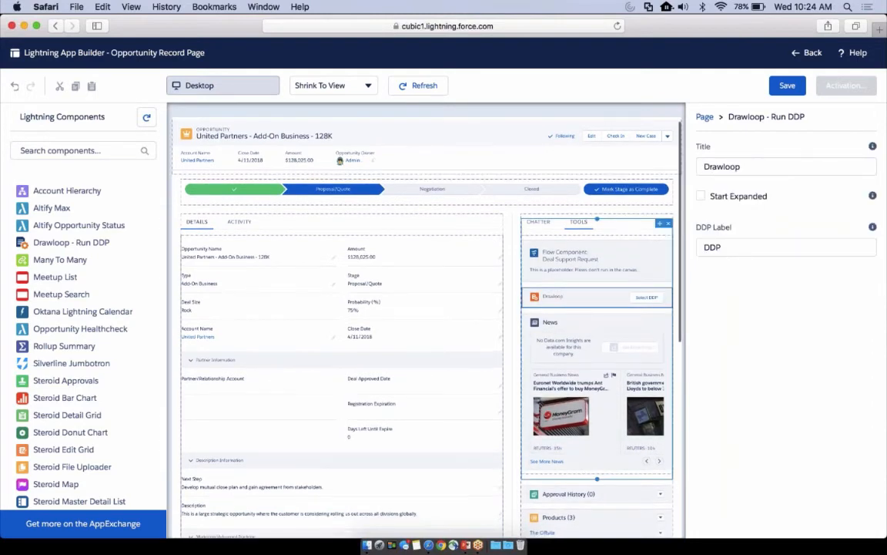
# Review the rest of the sidebar region and inspect the properties of its Related Lists component
pyautogui.scroll(-2, 426, 323)
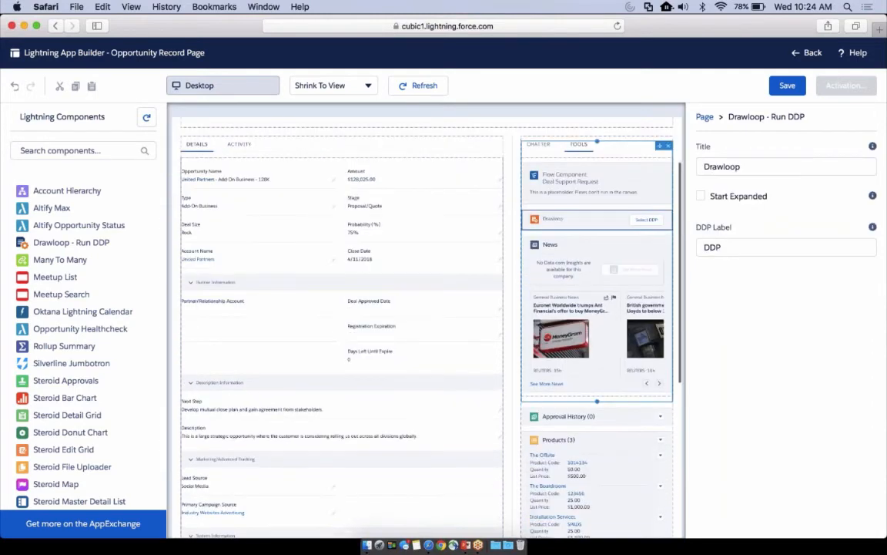
pyautogui.click(583, 396)
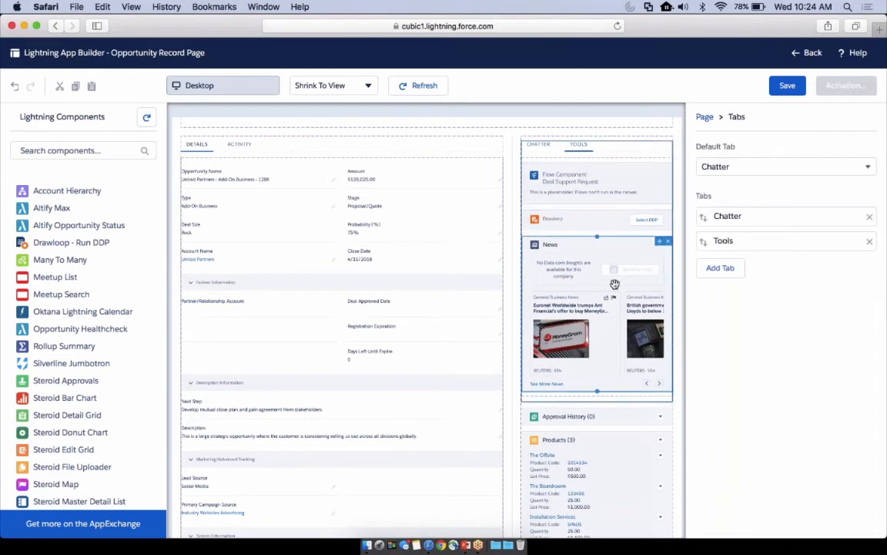
pyautogui.scroll(-1, 613, 380)
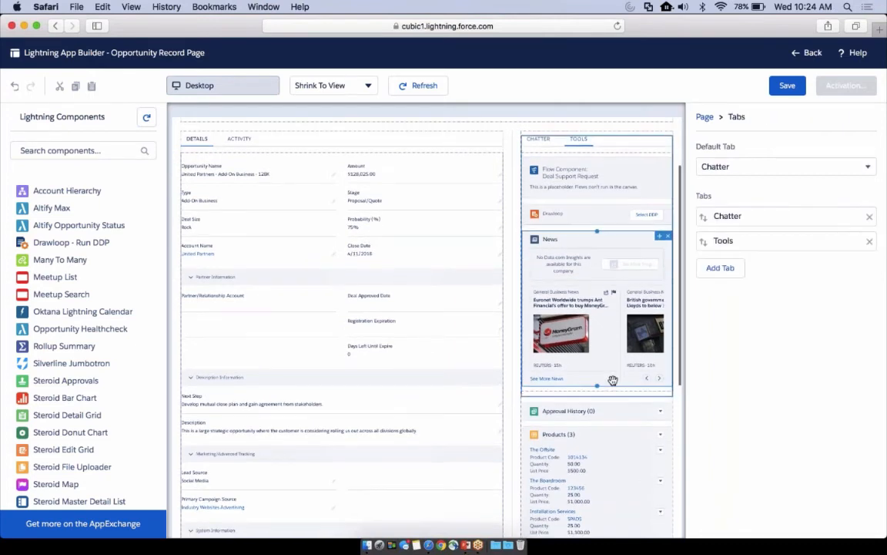
pyautogui.scroll(-5, 612, 381)
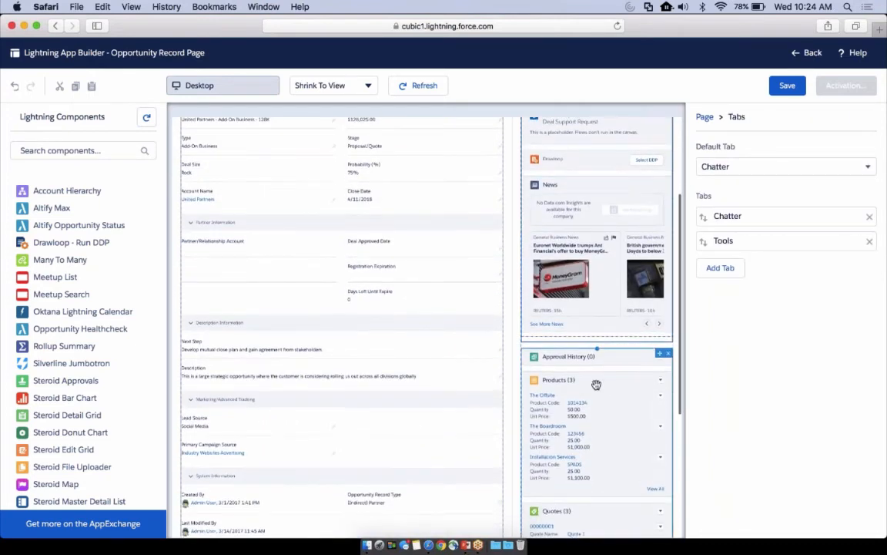
pyautogui.scroll(-15, 596, 385)
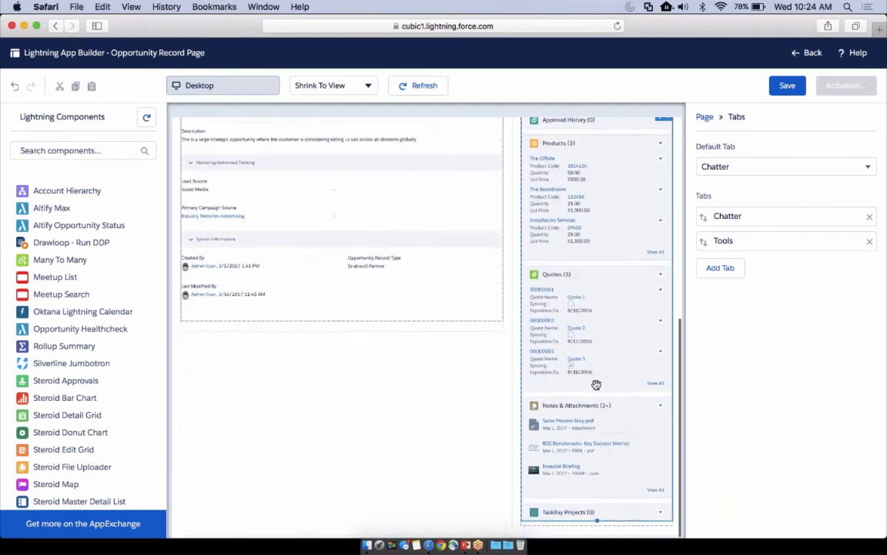
pyautogui.scroll(8, 596, 384)
pyautogui.scroll(-7, 596, 385)
pyautogui.click(596, 384)
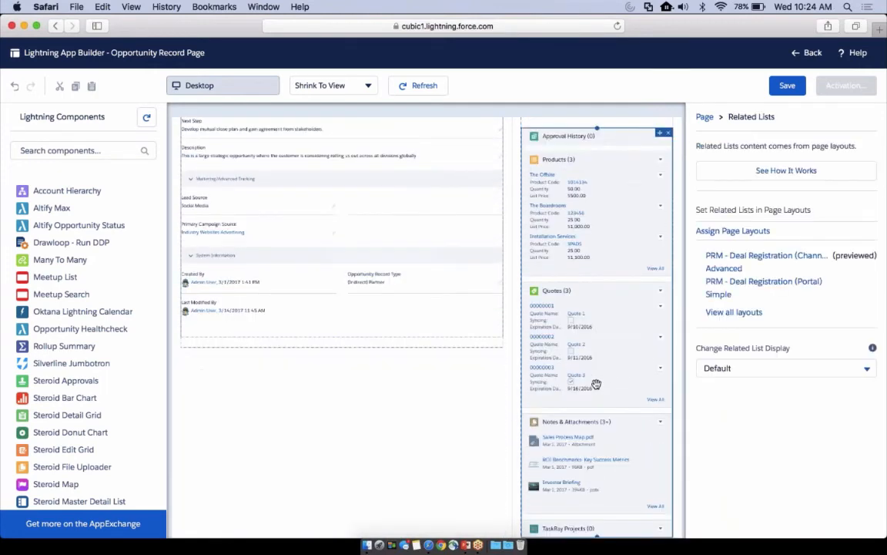
pyautogui.scroll(1, 585, 324)
pyautogui.scroll(20, 584, 324)
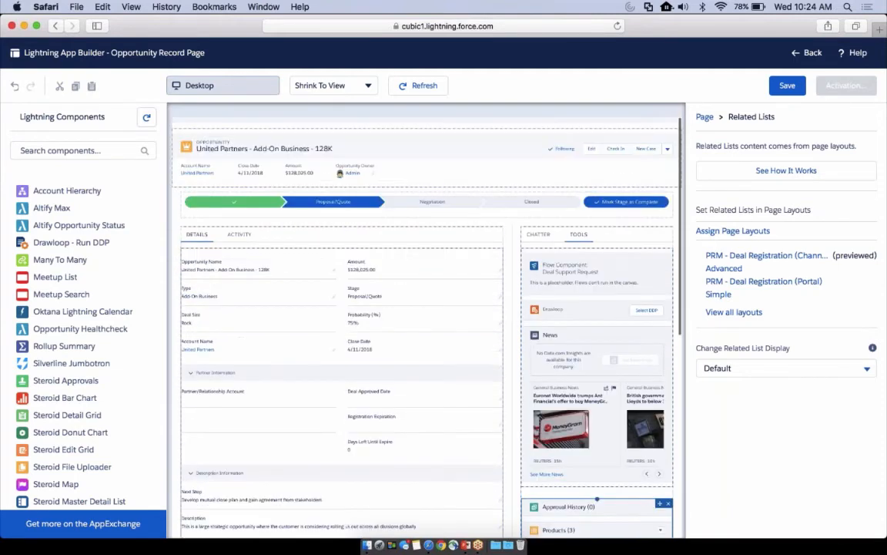
# Add a third tab to the main Tabs component and give it the standard label Related
pyautogui.click(231, 230)
pyautogui.click(727, 265)
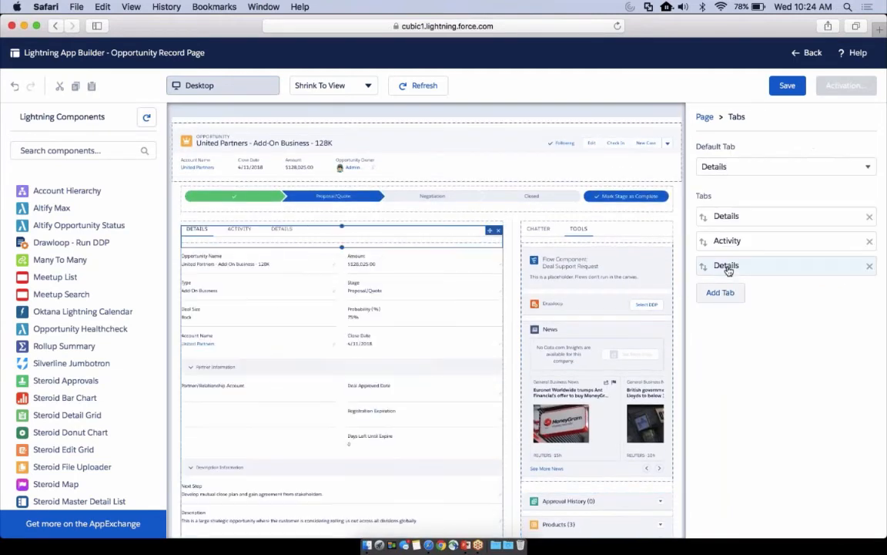
pyautogui.click(727, 265)
pyautogui.click(652, 260)
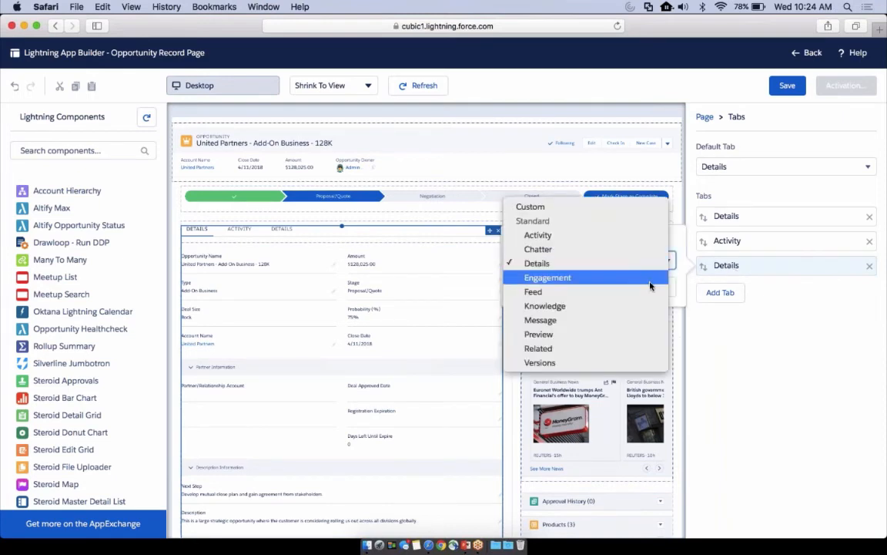
pyautogui.click(645, 348)
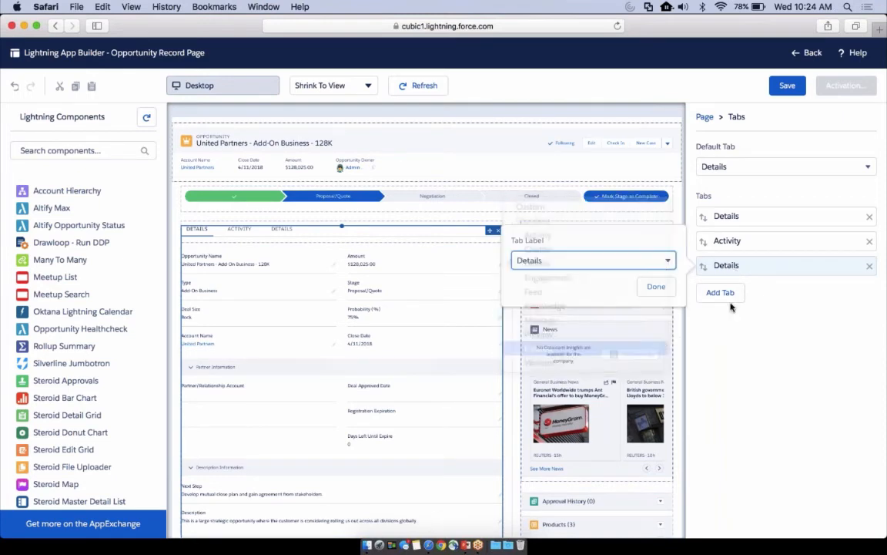
pyautogui.click(656, 287)
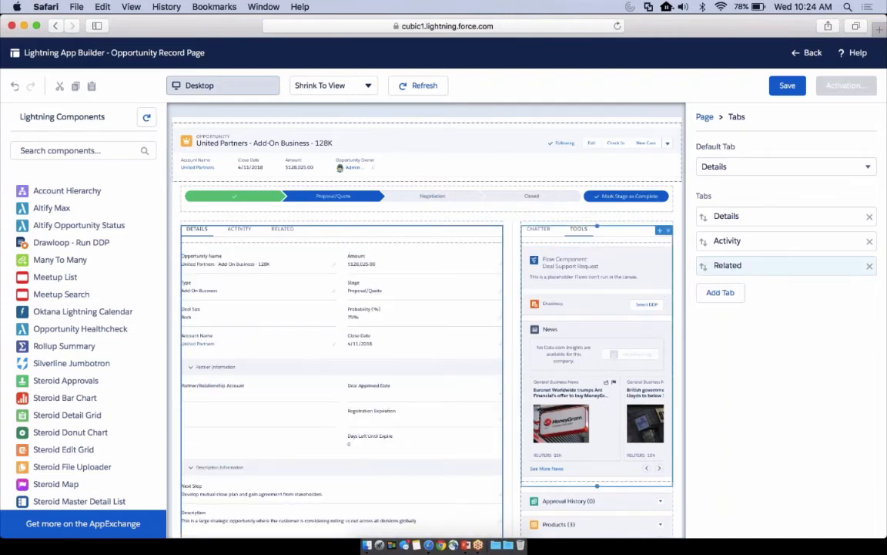
# Move the Related Lists component from the sidebar into the main Related tab and save the page
pyautogui.click(285, 228)
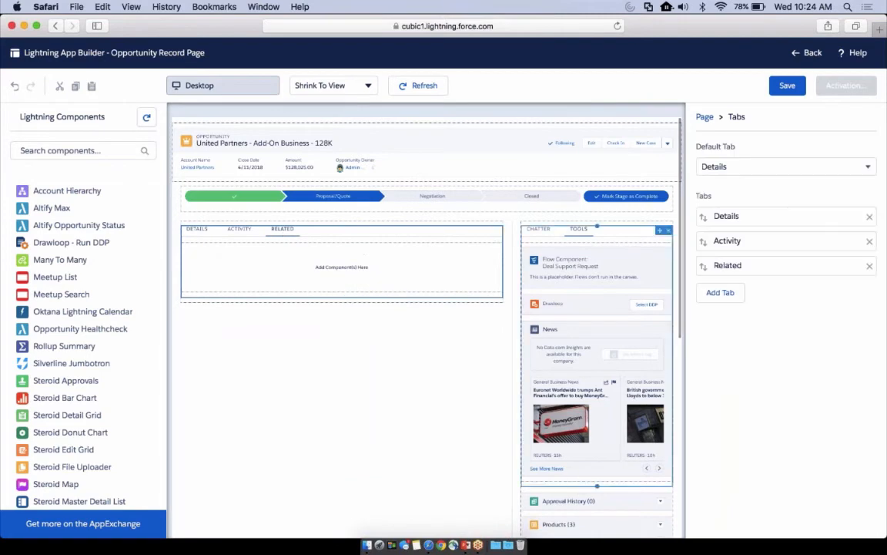
pyautogui.moveTo(588, 523); pyautogui.dragTo(351, 275)
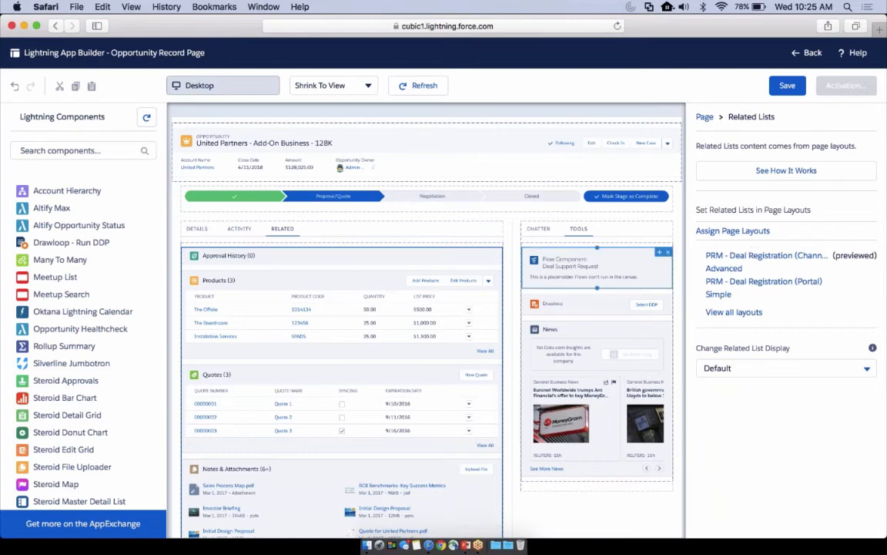
pyautogui.scroll(-2, 396, 340)
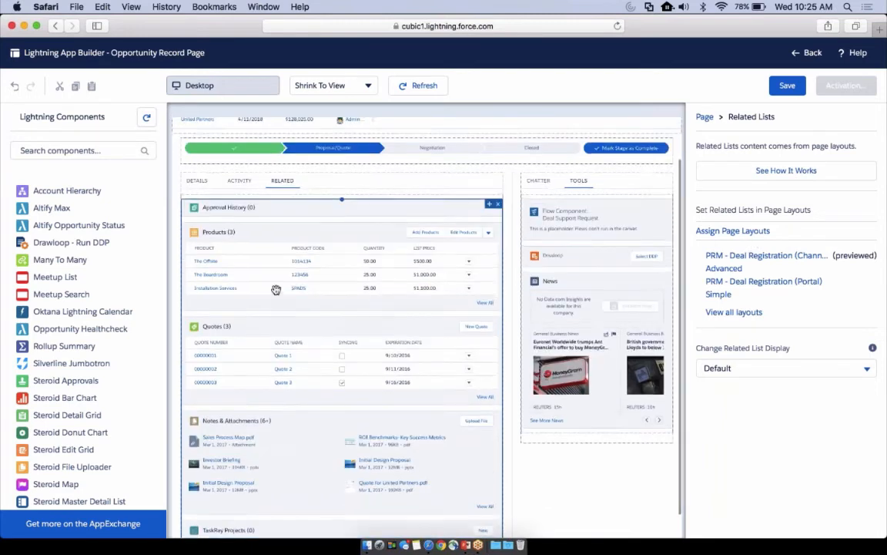
pyautogui.click(787, 86)
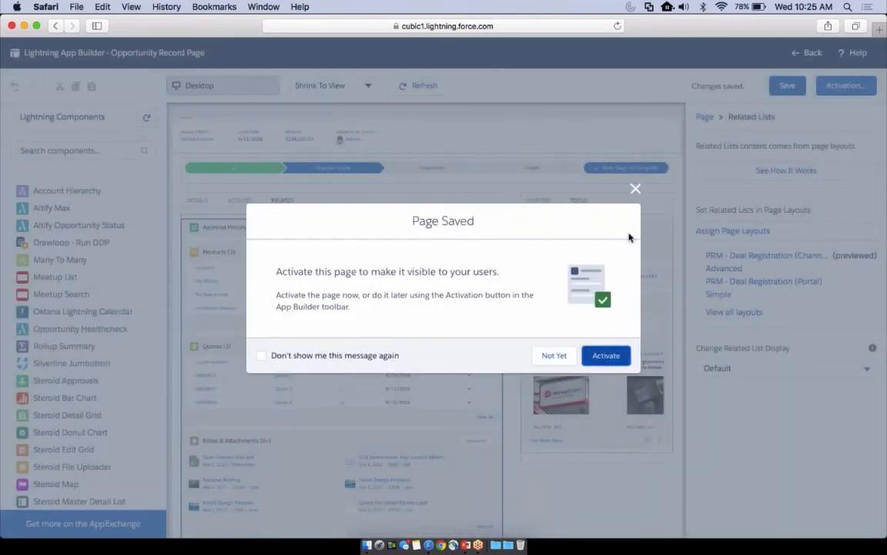
# Start activating the page and go past the app default option to assignment by app, record type, and profile
pyautogui.click(605, 356)
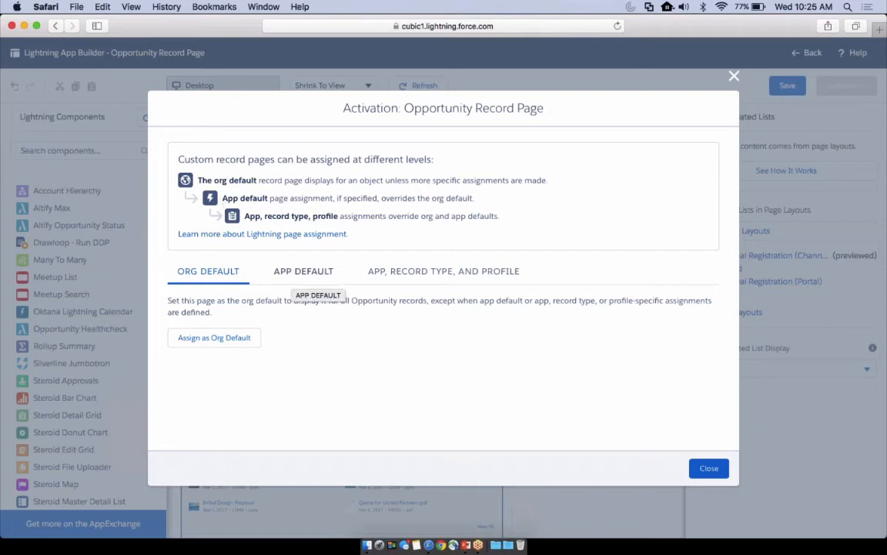
pyautogui.click(291, 284)
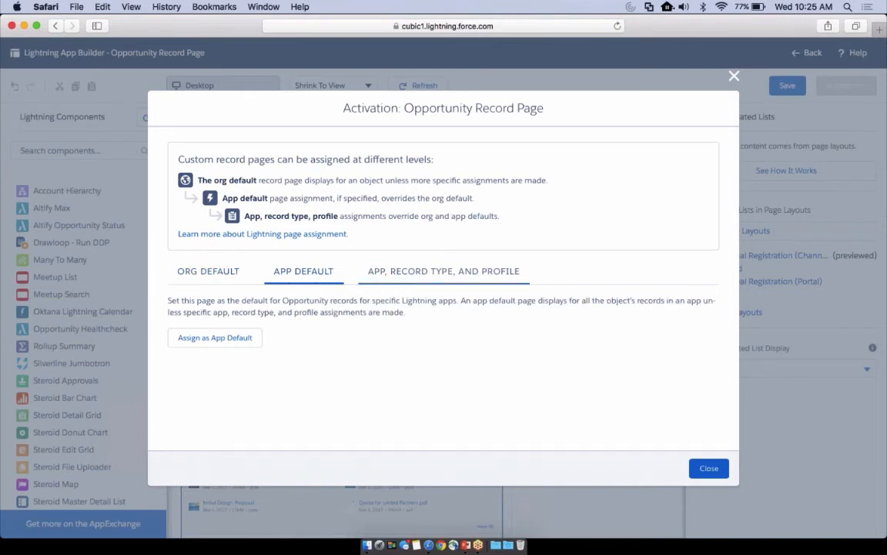
pyautogui.click(401, 279)
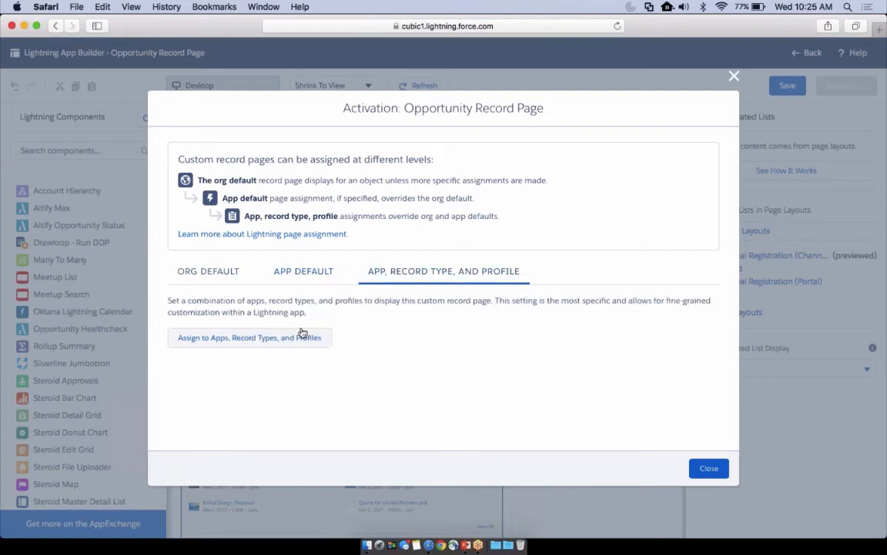
# Assign the page to the Cubic Sales app and the (Indirect) Partner record type
pyautogui.click(294, 339)
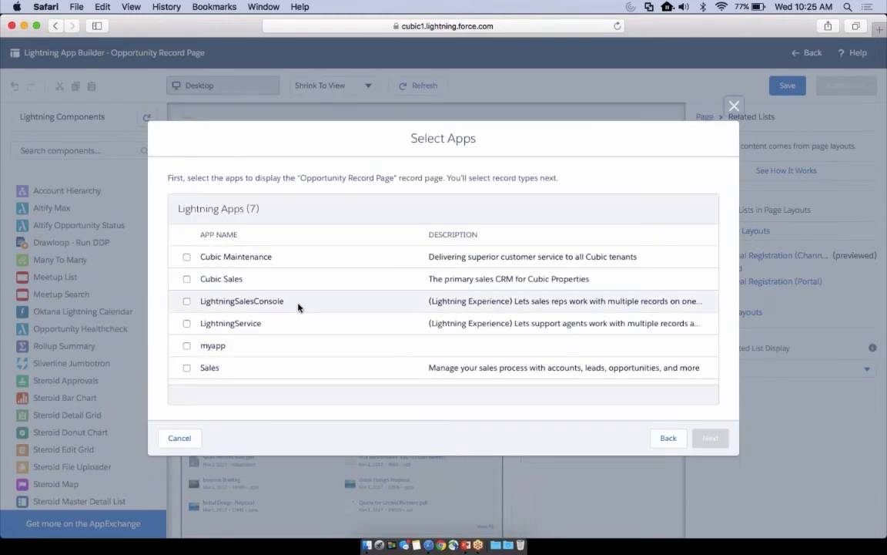
pyautogui.click(186, 278)
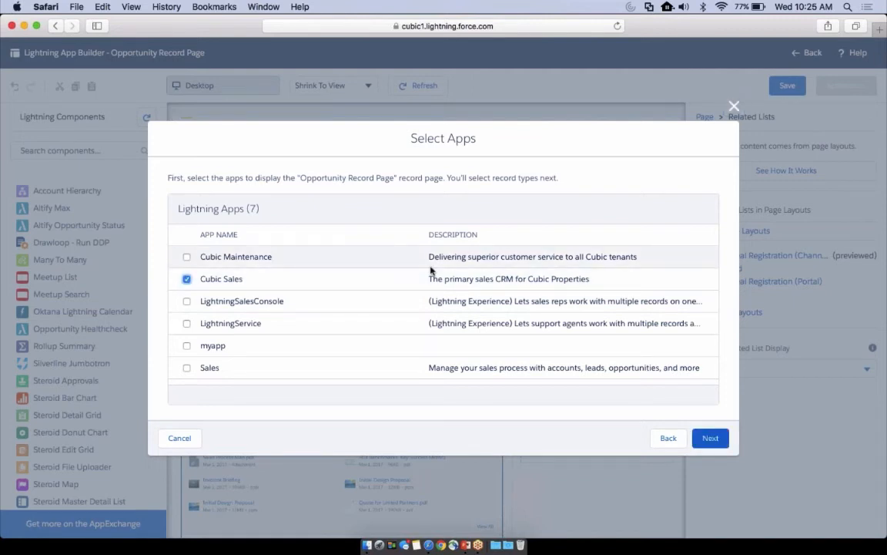
pyautogui.click(707, 437)
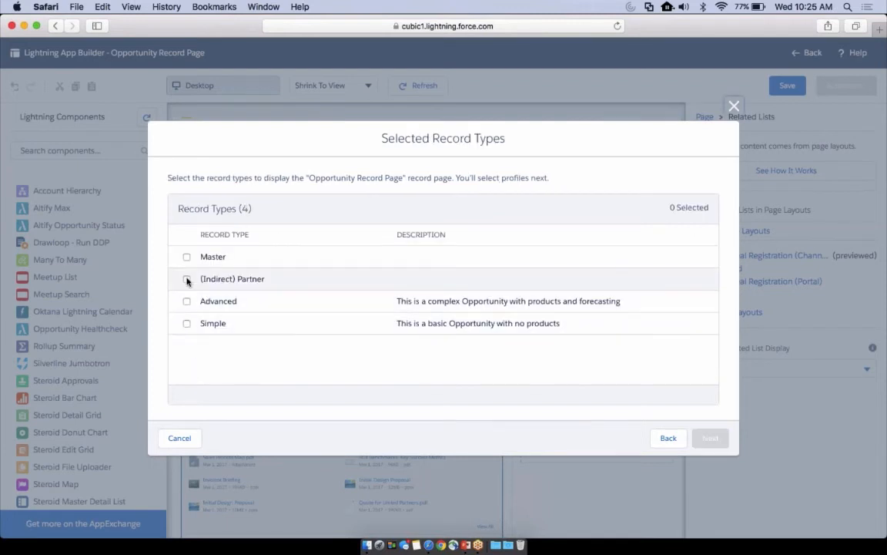
pyautogui.click(186, 280)
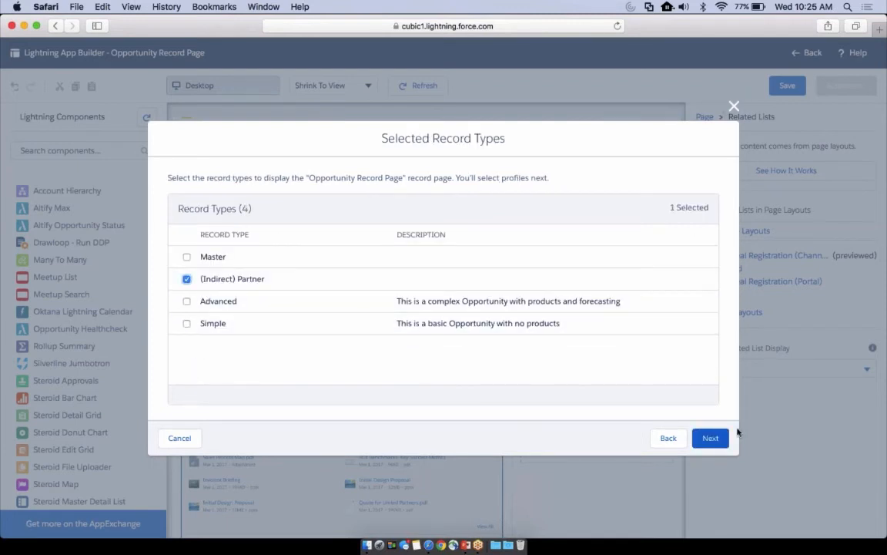
pyautogui.click(712, 439)
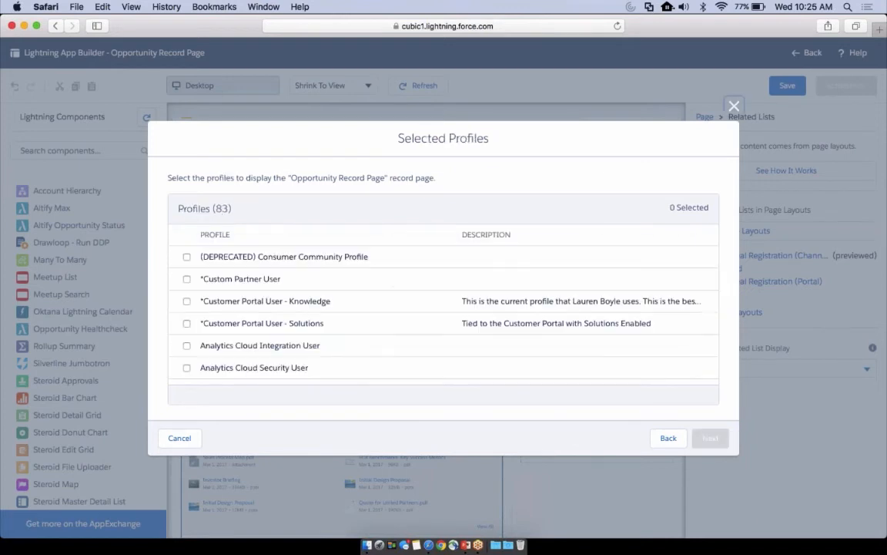
# Assign the page to the System Administrator and Standard User profiles and save the activation assignments
pyautogui.scroll(-8, 193, 293)
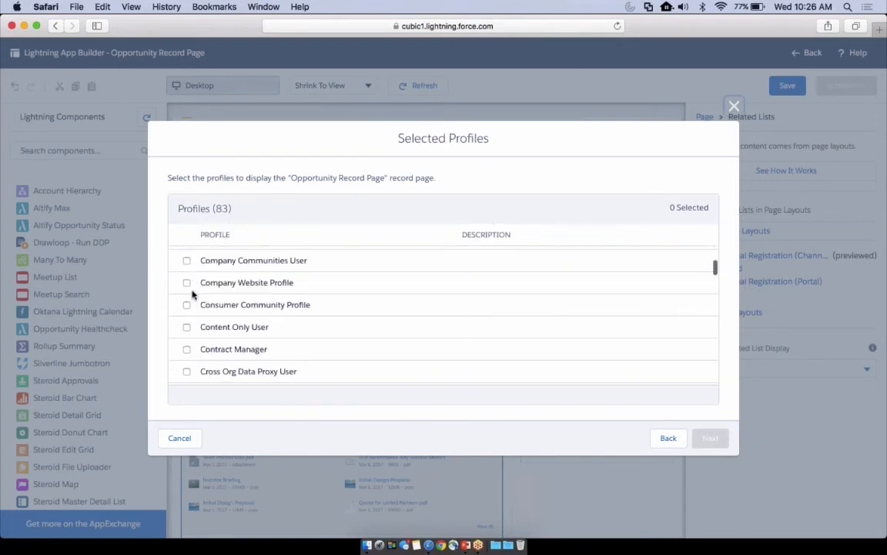
pyautogui.scroll(-15, 192, 295)
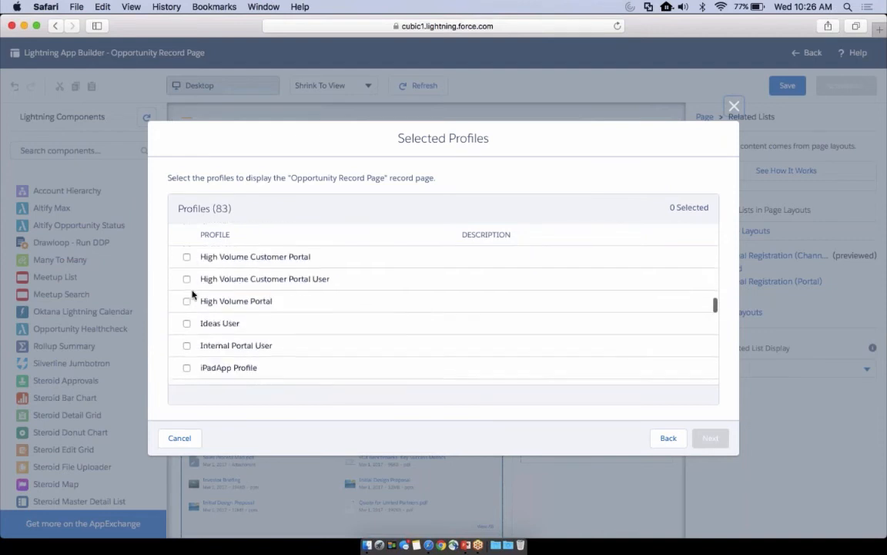
pyautogui.scroll(-8, 192, 294)
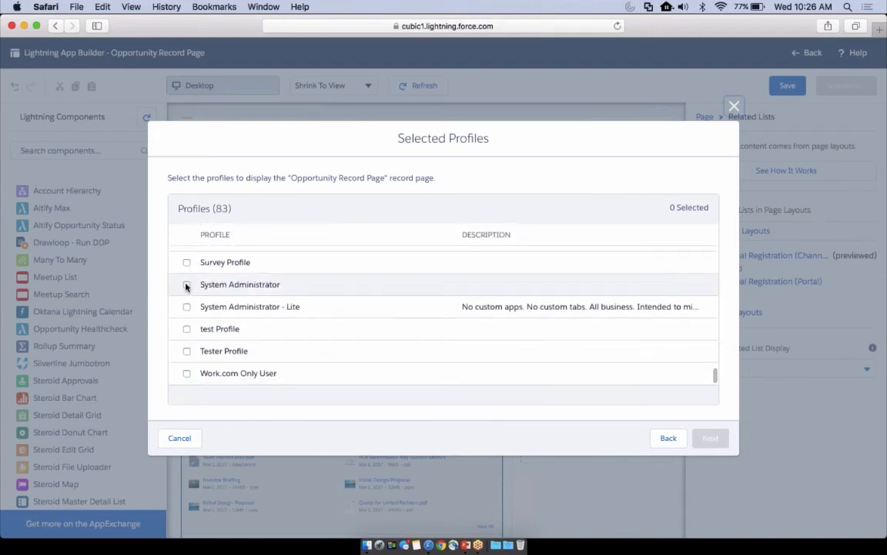
pyautogui.click(187, 285)
pyautogui.scroll(3, 188, 300)
pyautogui.scroll(1, 188, 308)
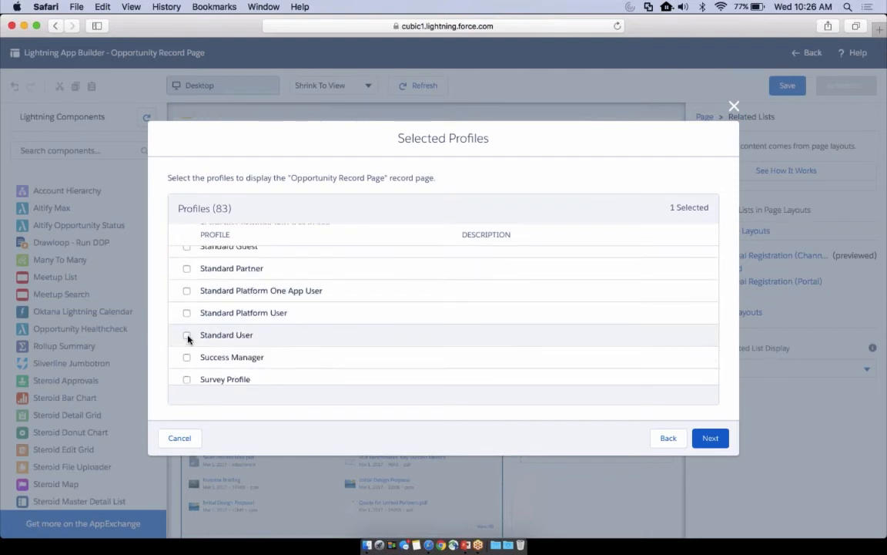
pyautogui.click(186, 335)
pyautogui.click(716, 444)
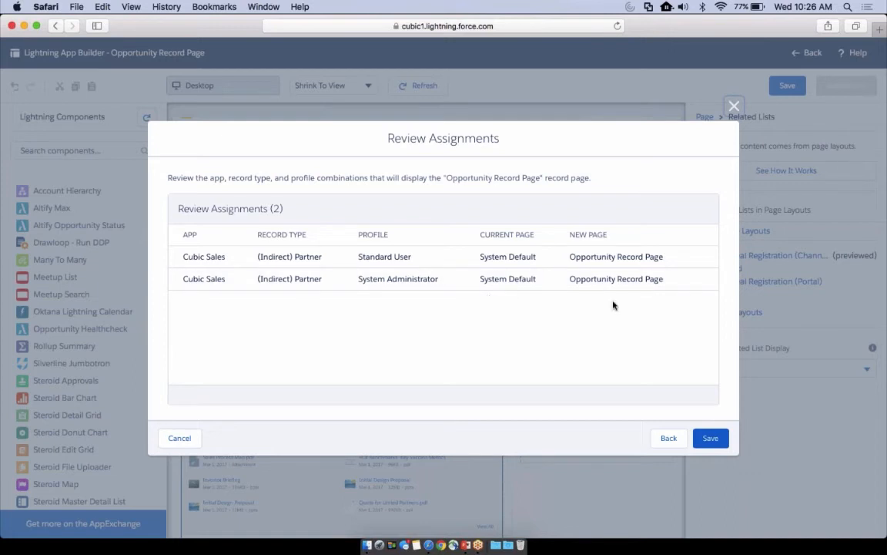
pyautogui.click(710, 438)
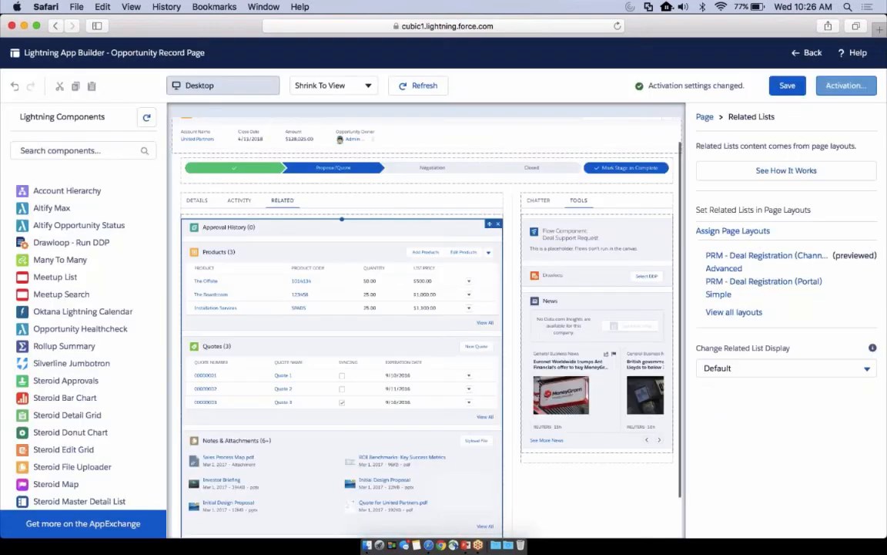
# Return to the opportunity record and check the contents of the sidebar's Tools and Chatter tabs
pyautogui.click(806, 52)
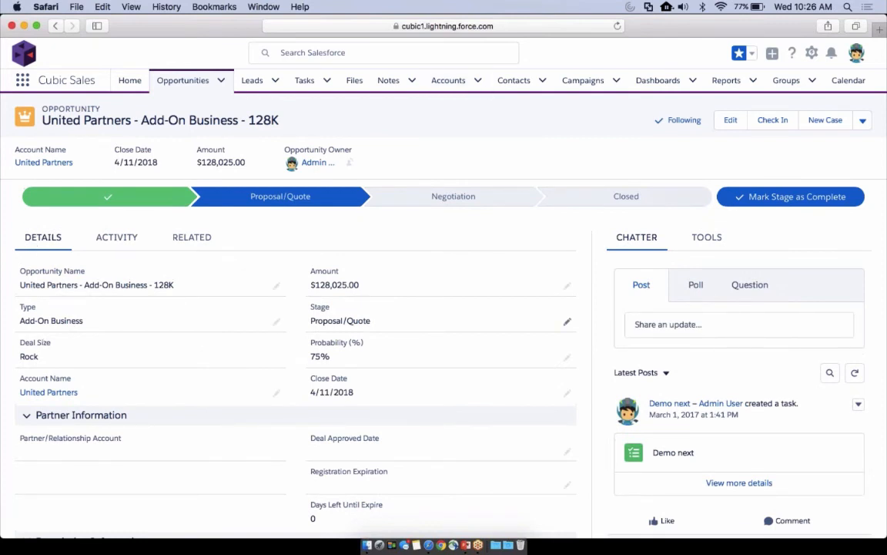
pyautogui.click(700, 243)
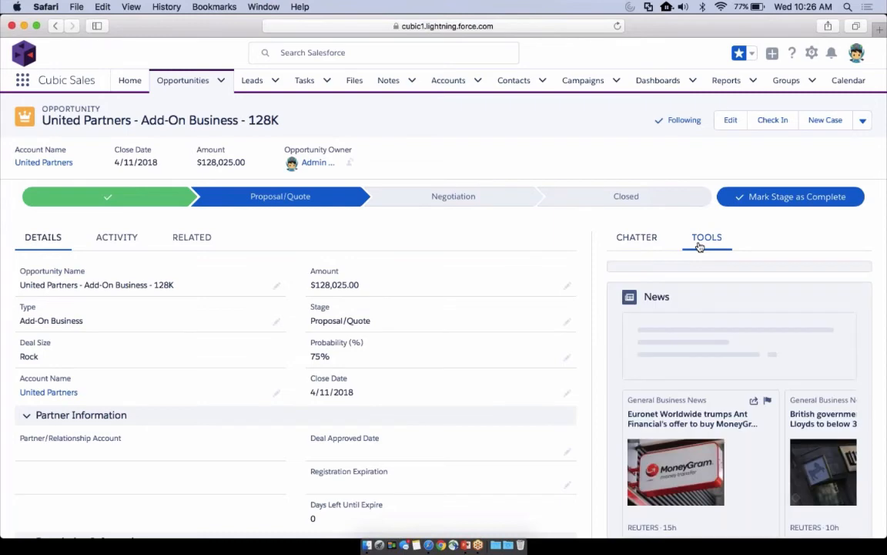
pyautogui.scroll(-5, 705, 308)
pyautogui.scroll(5, 705, 308)
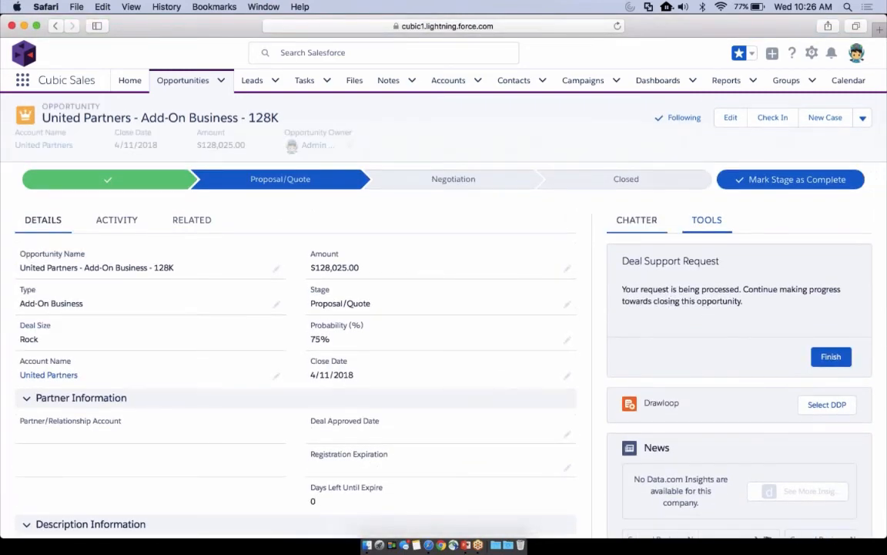
pyautogui.click(637, 223)
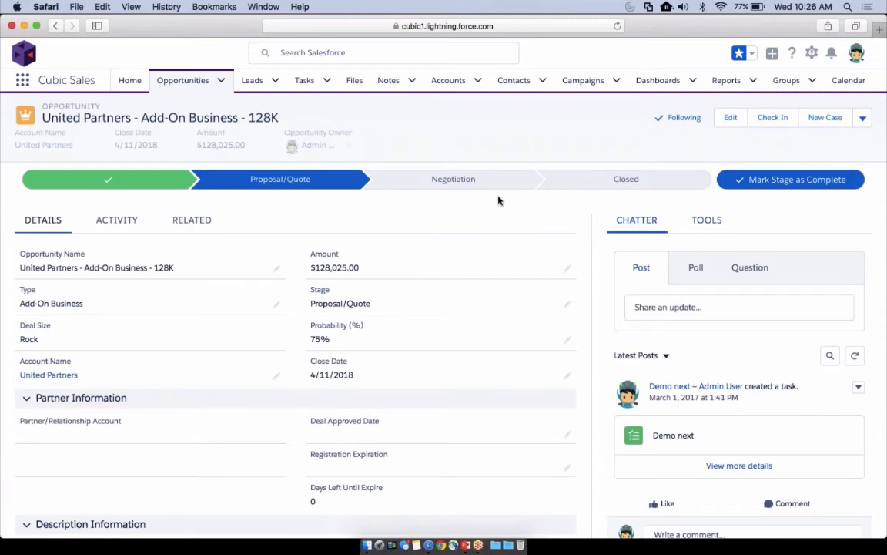
# Switch to the PowerPoint slide show and advance to the Roadmap slide
pyautogui.hotkey('ctrl', 'Up')
pyautogui.hotkey('ctrl', 'Up')
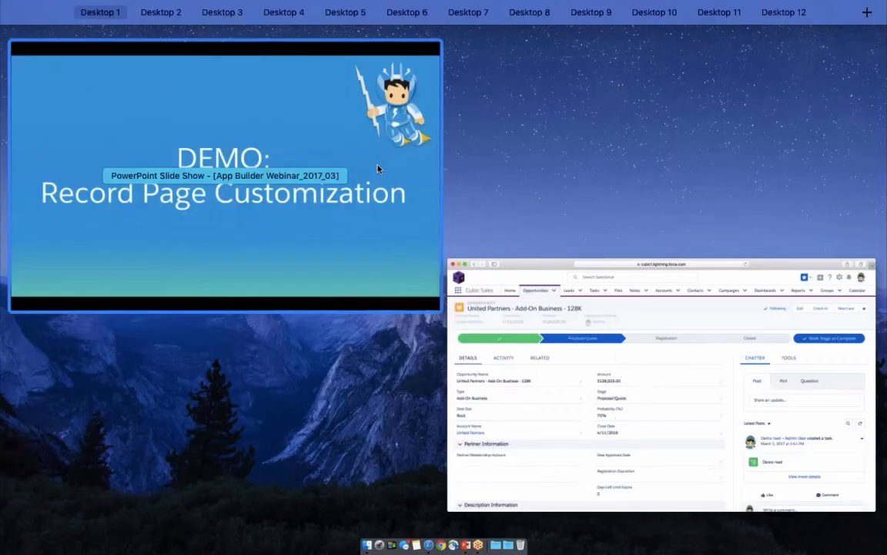
pyautogui.click(381, 166)
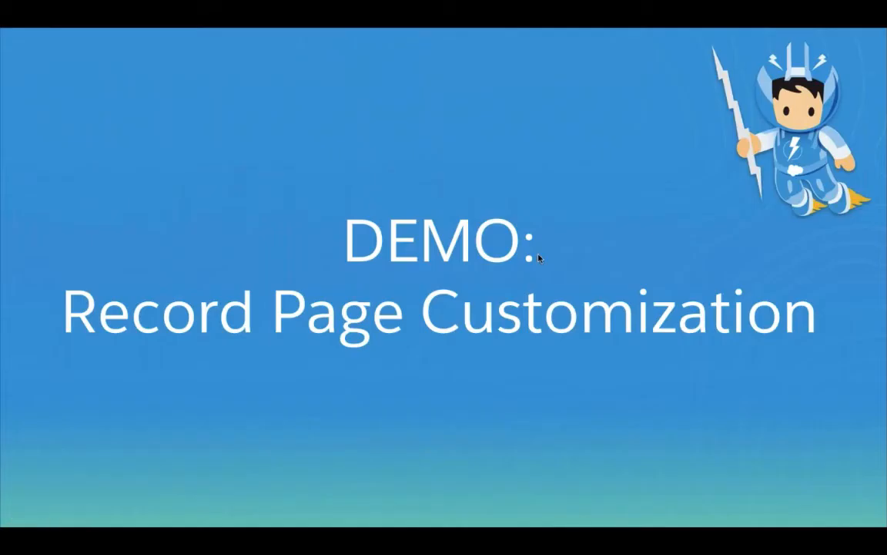
pyautogui.press('Right')
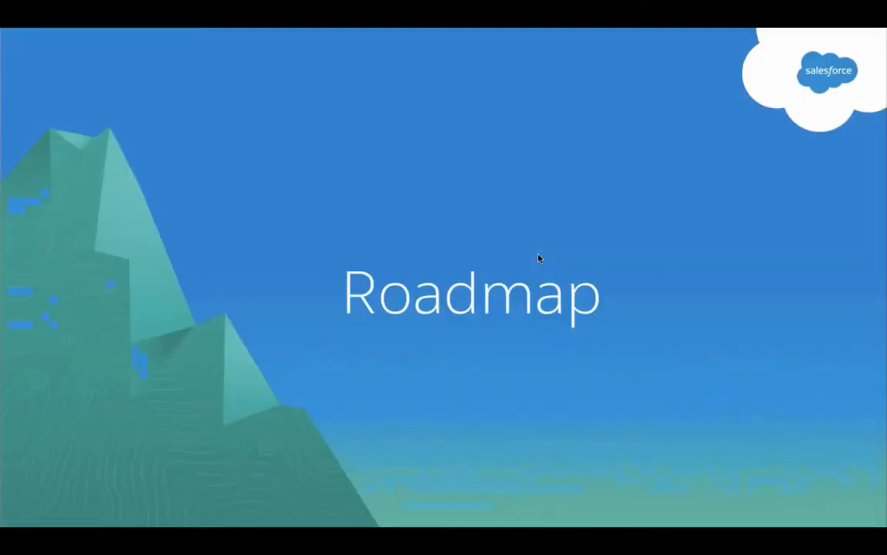